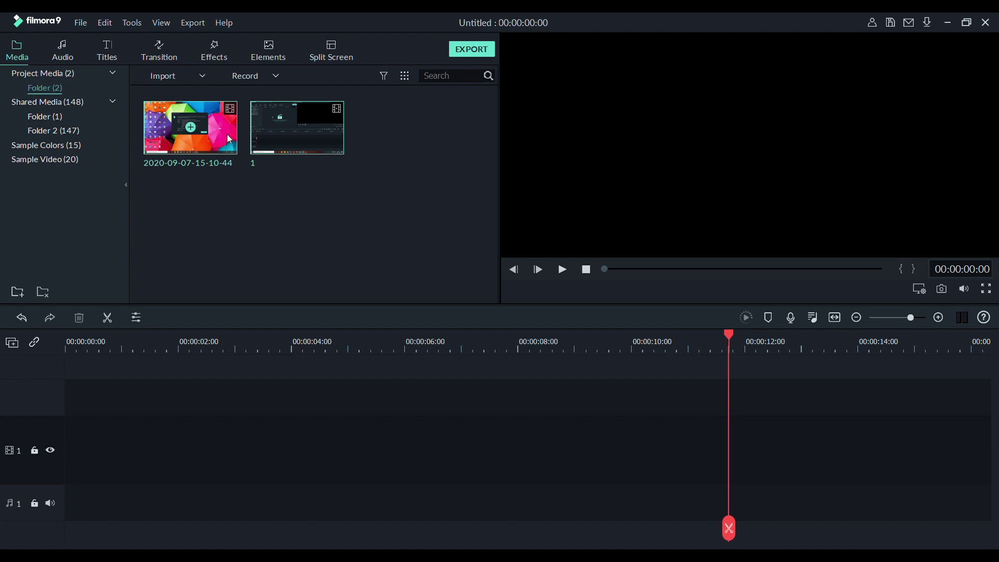
drag(219, 147, 15, 500)
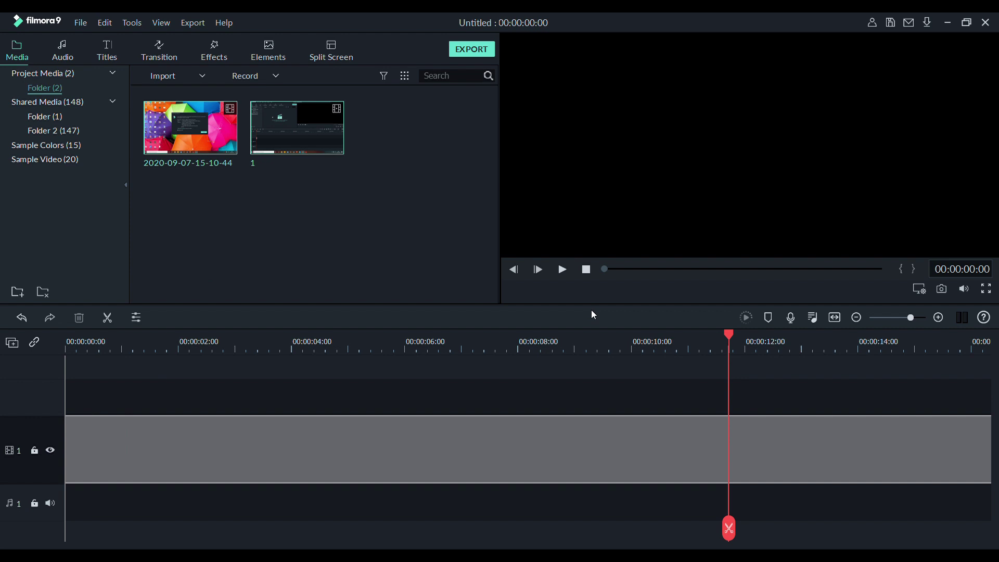
drag(78, 548, 955, 542)
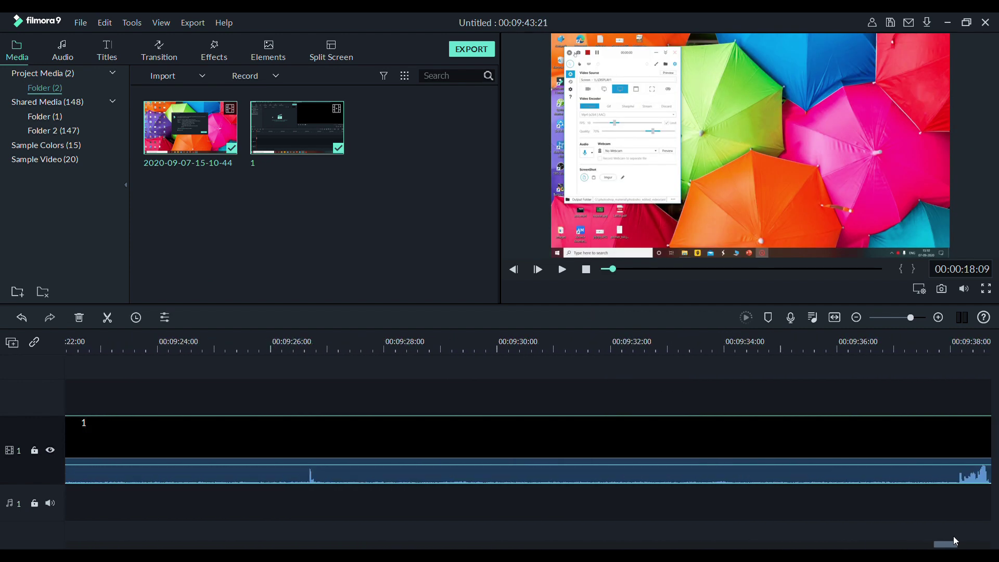
drag(310, 144, 239, 470)
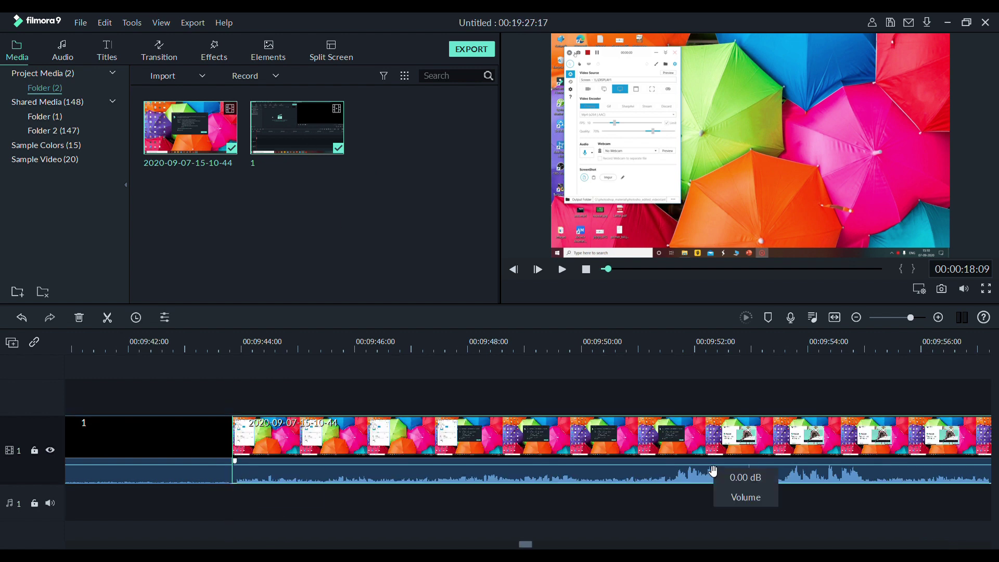
drag(525, 544, 522, 542)
click(657, 436)
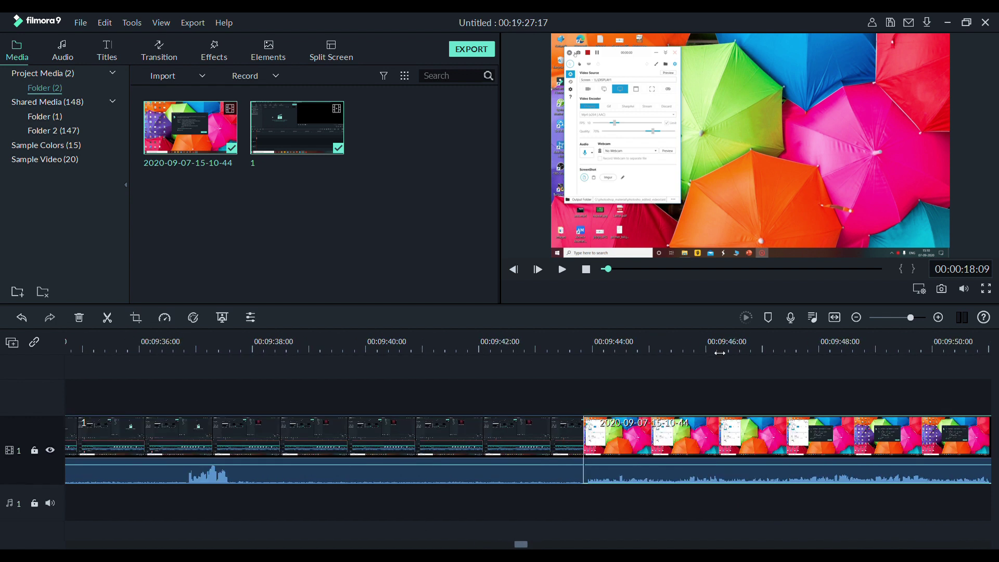
scroll(720, 354, down, 4)
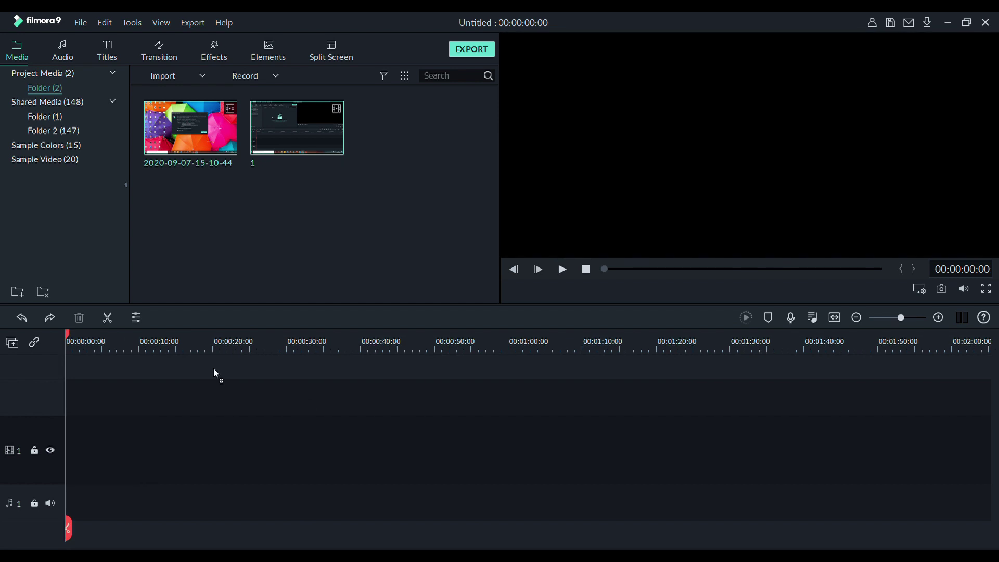
drag(216, 373, 223, 447)
drag(174, 409, 150, 499)
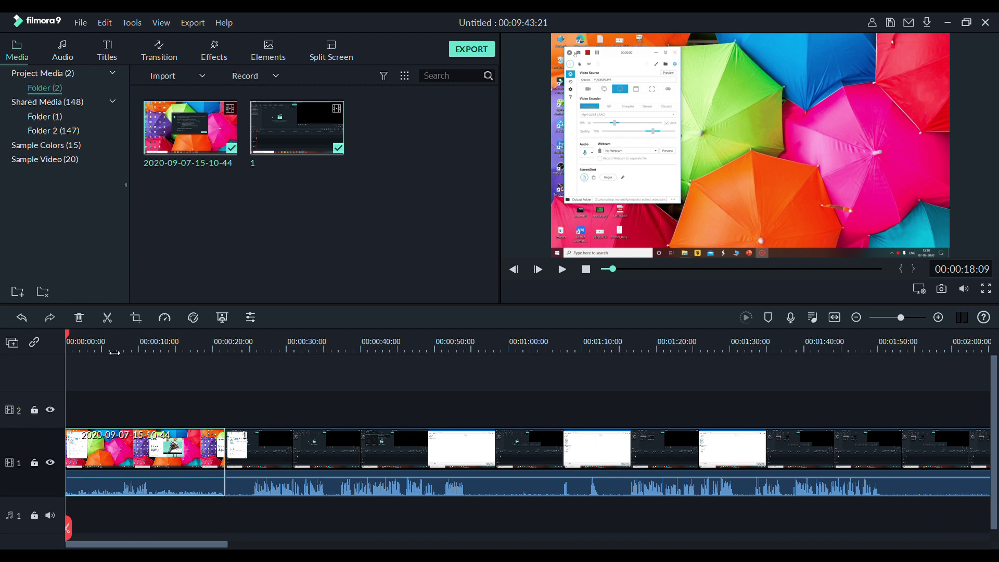
drag(96, 338, 695, 383)
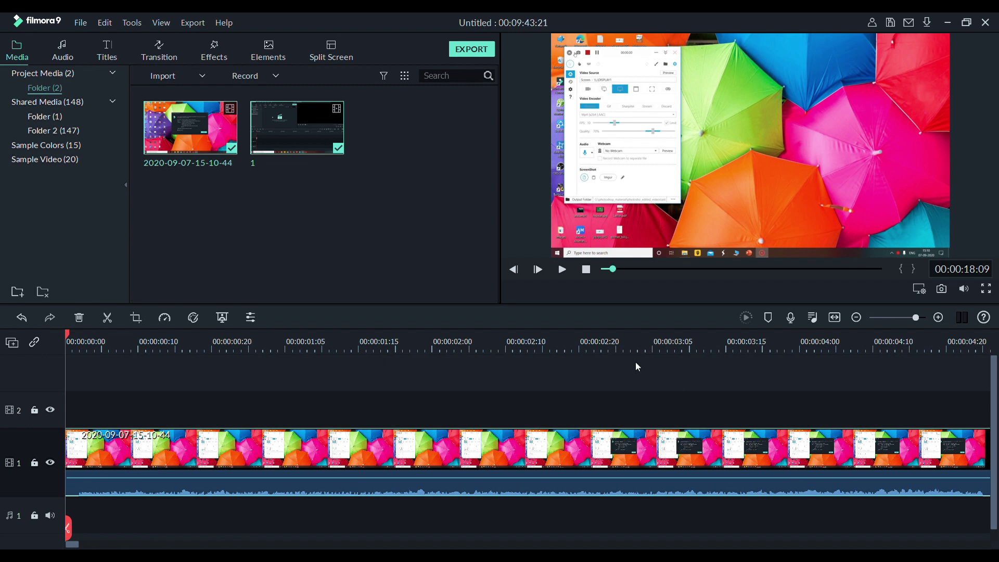
Play the first clip's opening and examine frame by frame around 00:00:07:21 where its audio waveform gets louder
key(space)
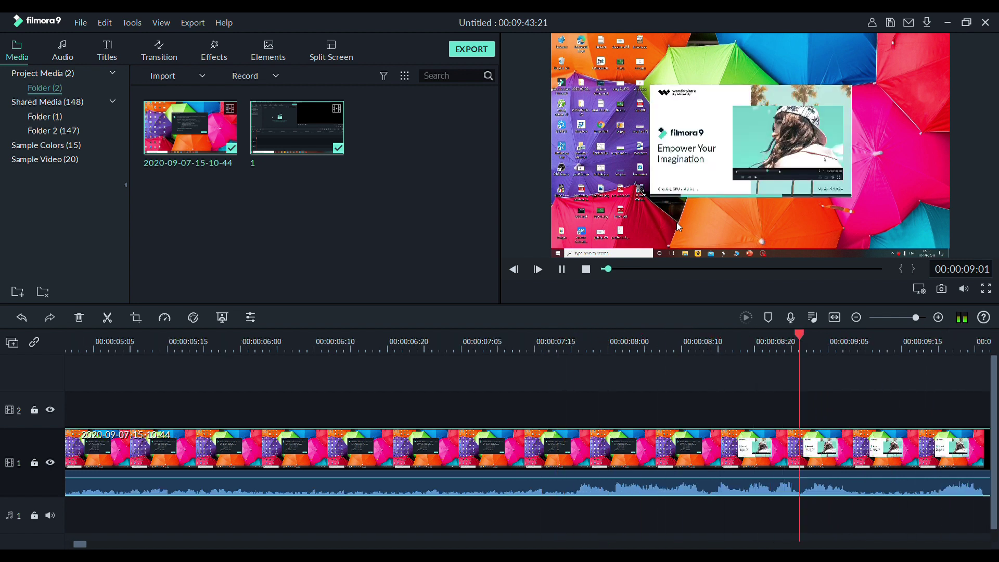
key(space)
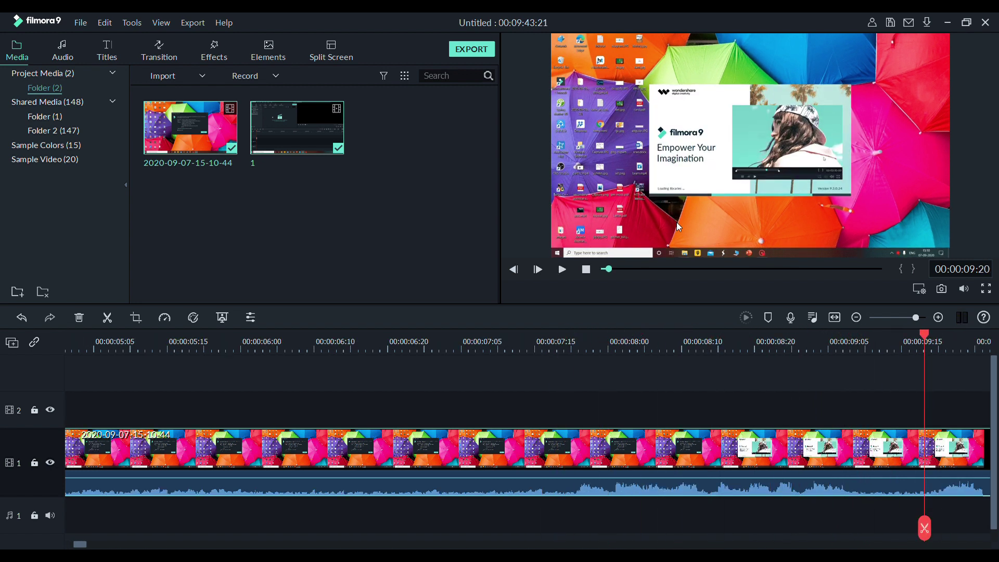
drag(558, 447, 573, 448)
key(Right)
key(Right)
key(Right)
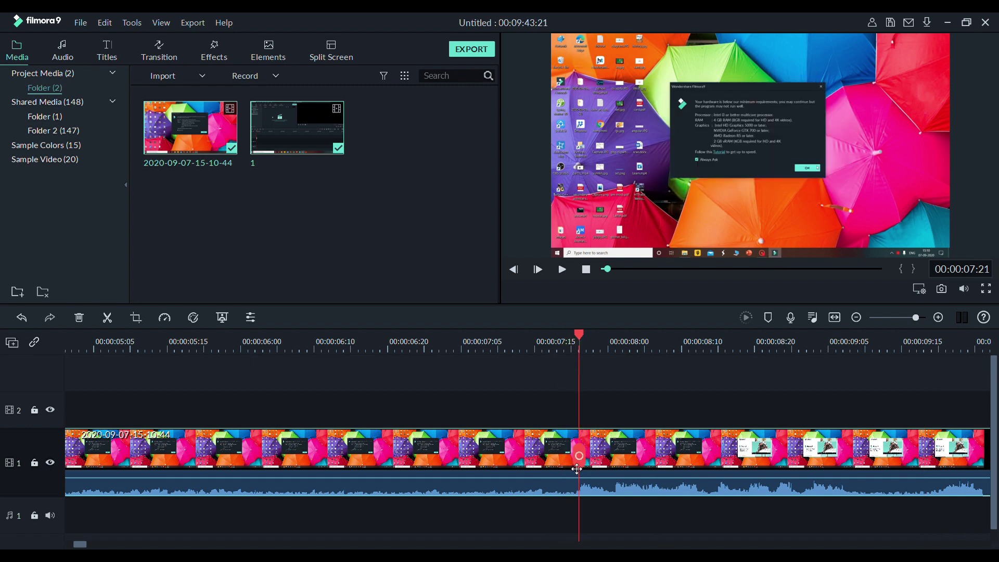
key(Left)
key(Left)
key(Left)
key(Right)
key(Left)
Replay the first clip from the start and bring the playhead back to 00:00:07:10
key(Home)
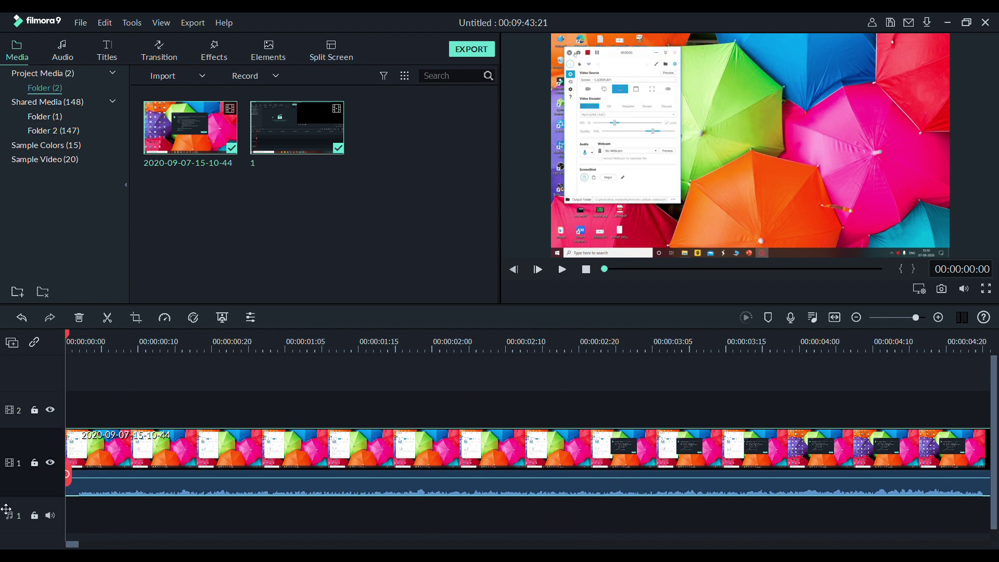
key(space)
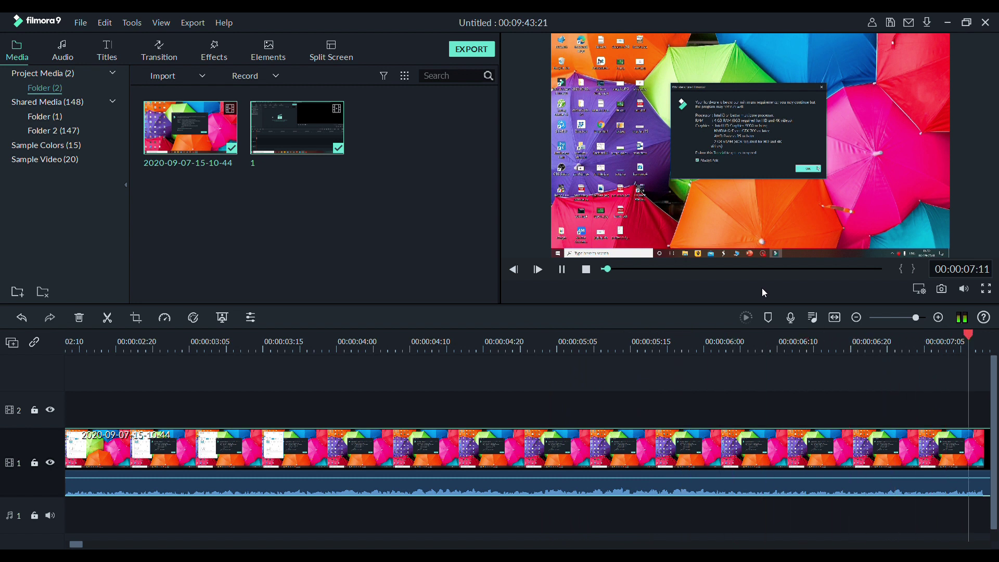
key(space)
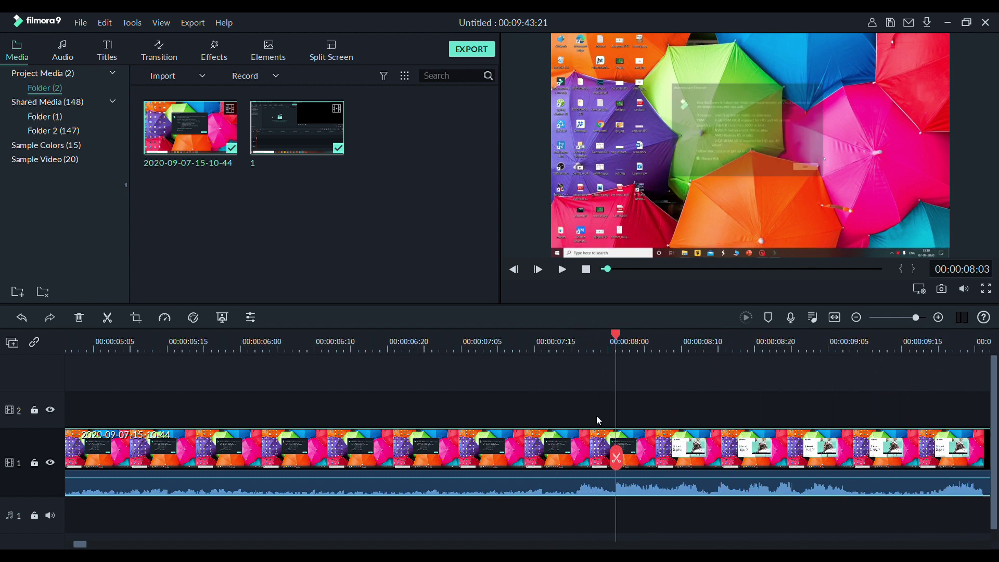
drag(619, 461, 499, 450)
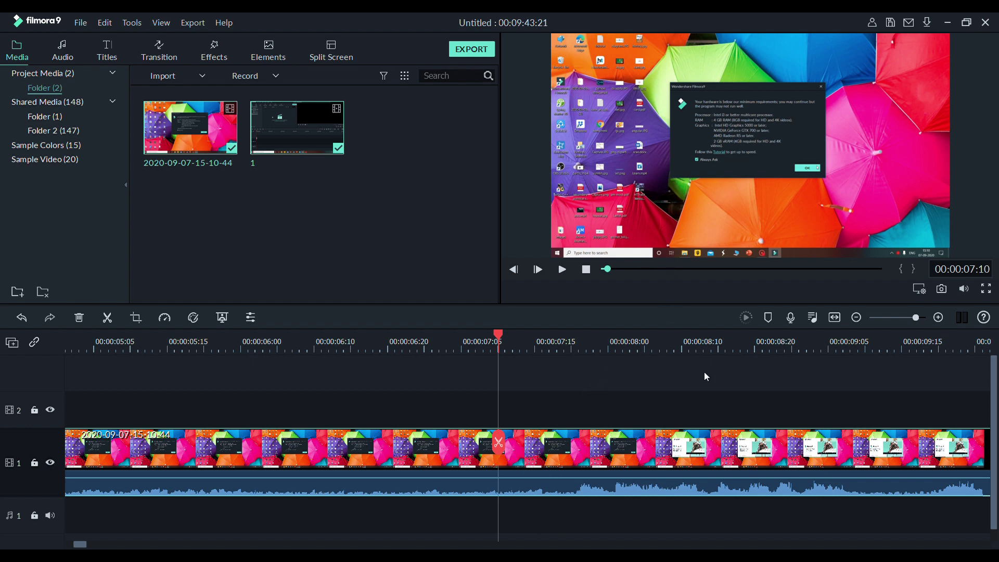
Detach the audio from the first clip and move it down to audio track 2
key(ctrl+alt+d)
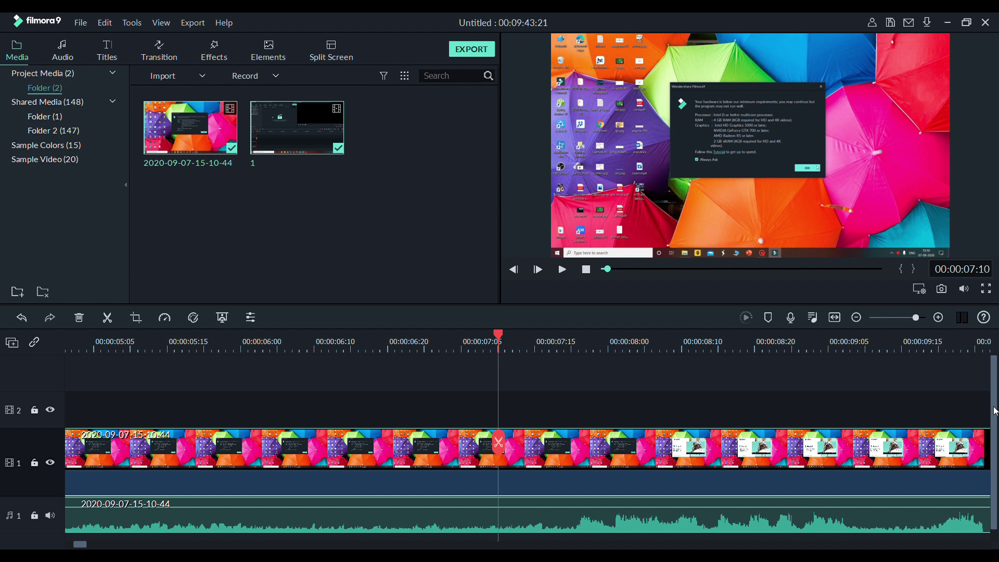
drag(995, 411, 995, 450)
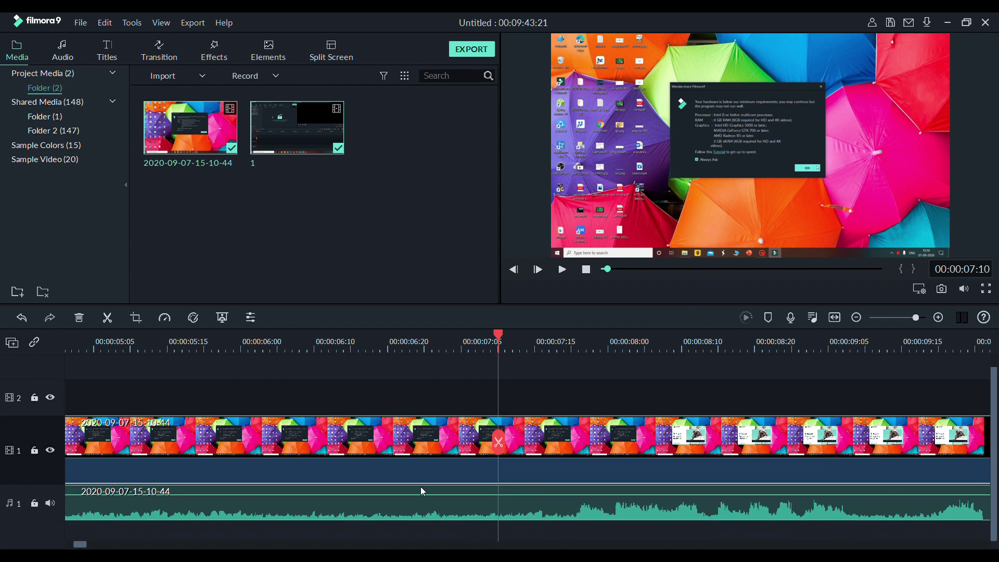
drag(421, 486, 415, 545)
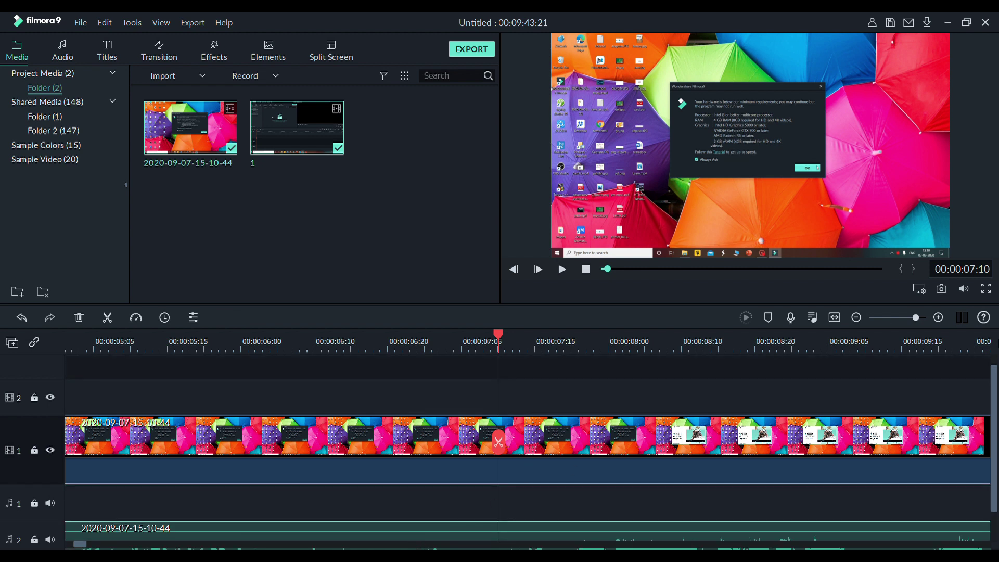
drag(995, 424, 994, 507)
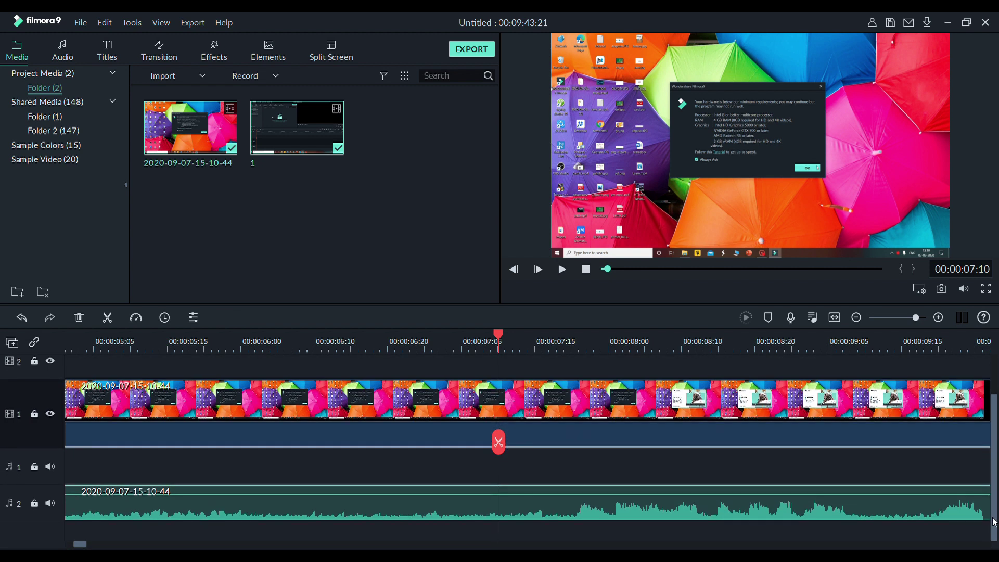
Split the detached audio on audio track 2 at 00:00:07:20, just before the waveform rises
drag(509, 442, 315, 519)
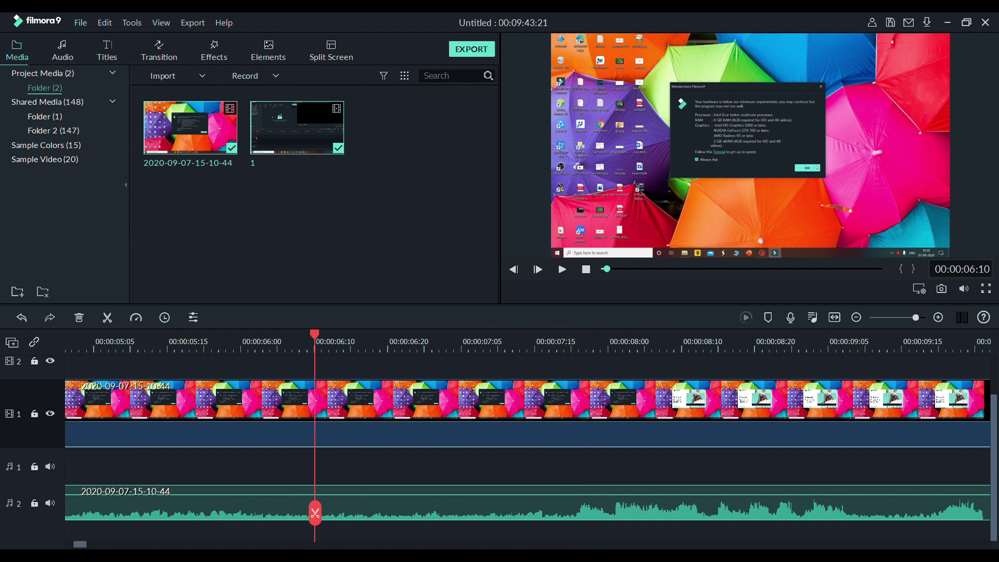
mouse_move(596, 504)
drag(319, 514, 572, 543)
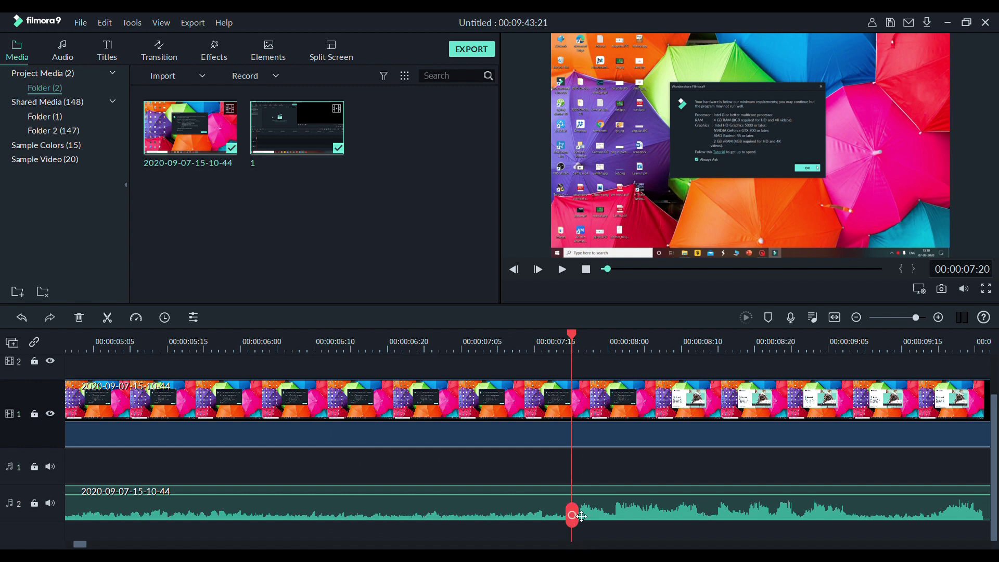
click(573, 505)
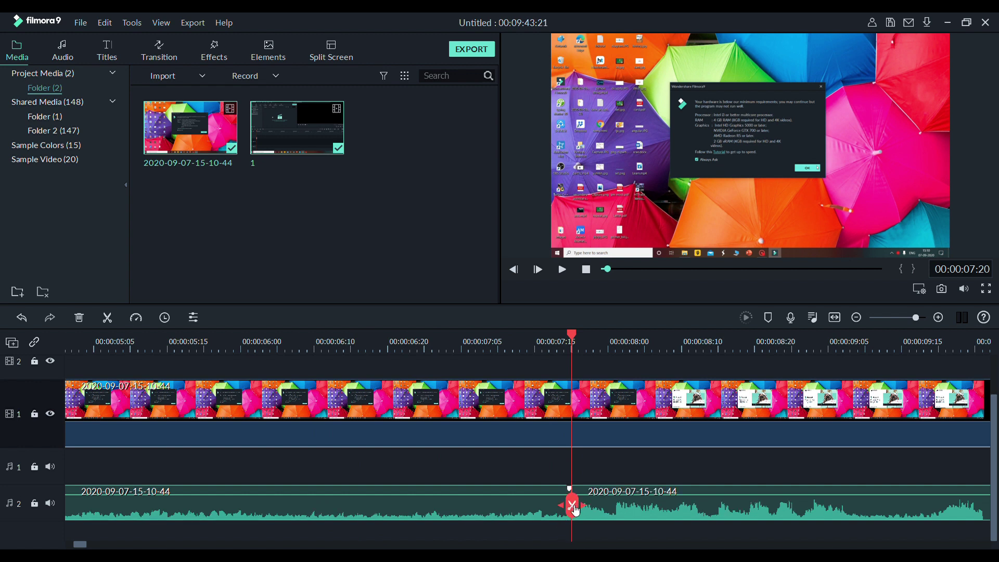
Deselect the audio and step the playhead back through the quiet part before the cut to 00:00:07:09
click(424, 474)
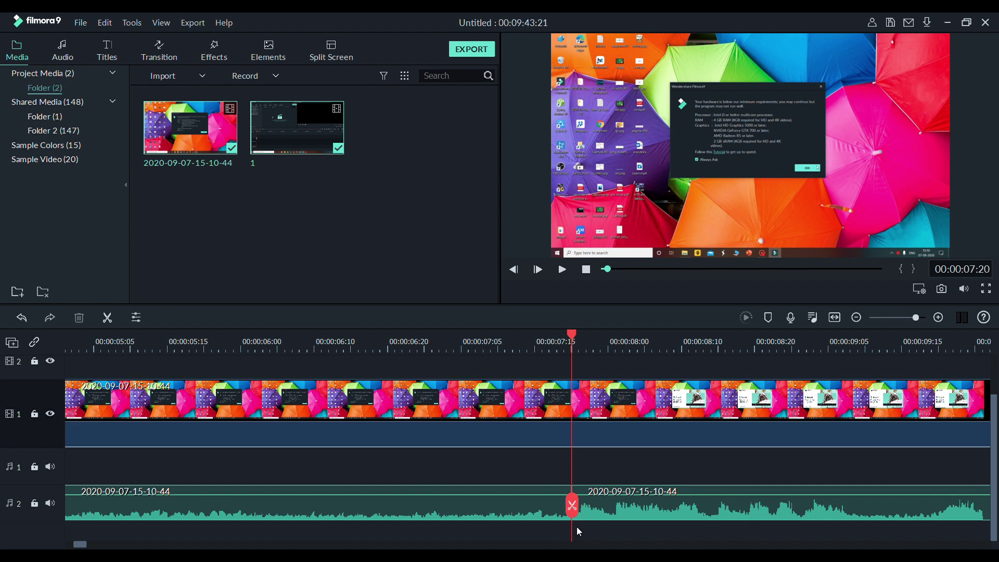
key(Left)
key(Left)
key(Left)
key(Left)
key(Left)
key(Left)
key(Left)
key(Left)
key(Left)
key(Left)
key(Left)
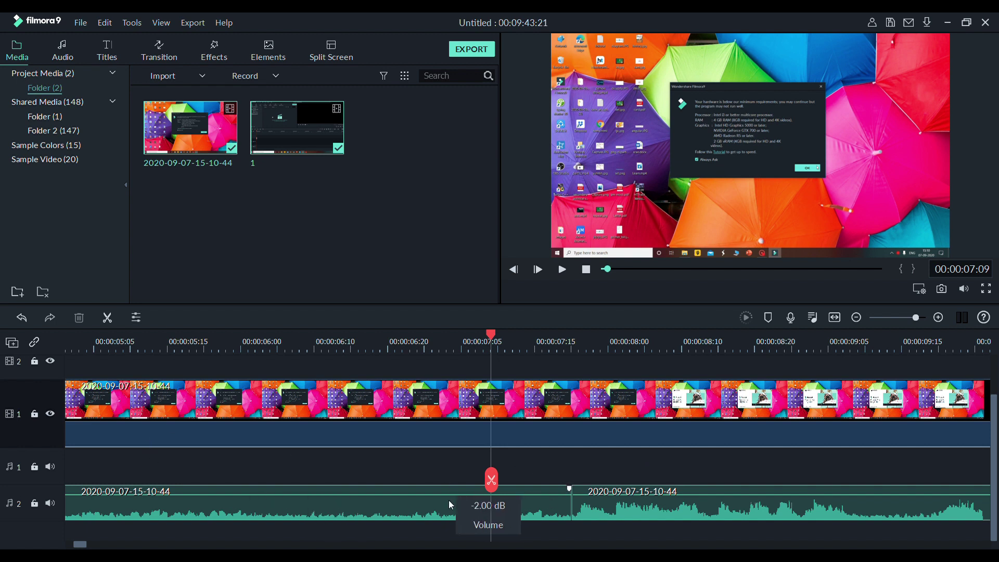
Mute the audio piece before the cut on audio track 2 by lowering its volume line to -∞ dB
drag(419, 495, 434, 497)
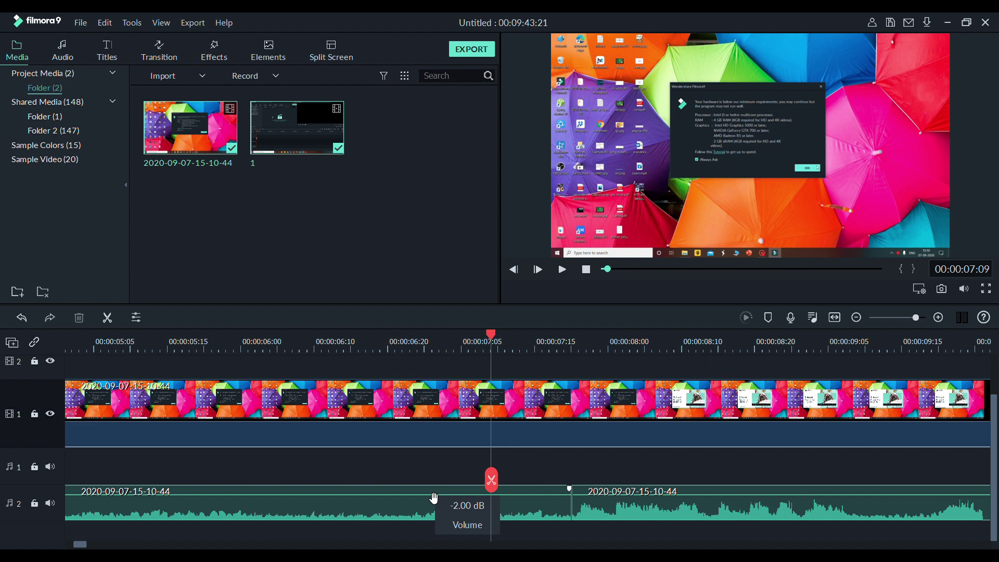
click(438, 508)
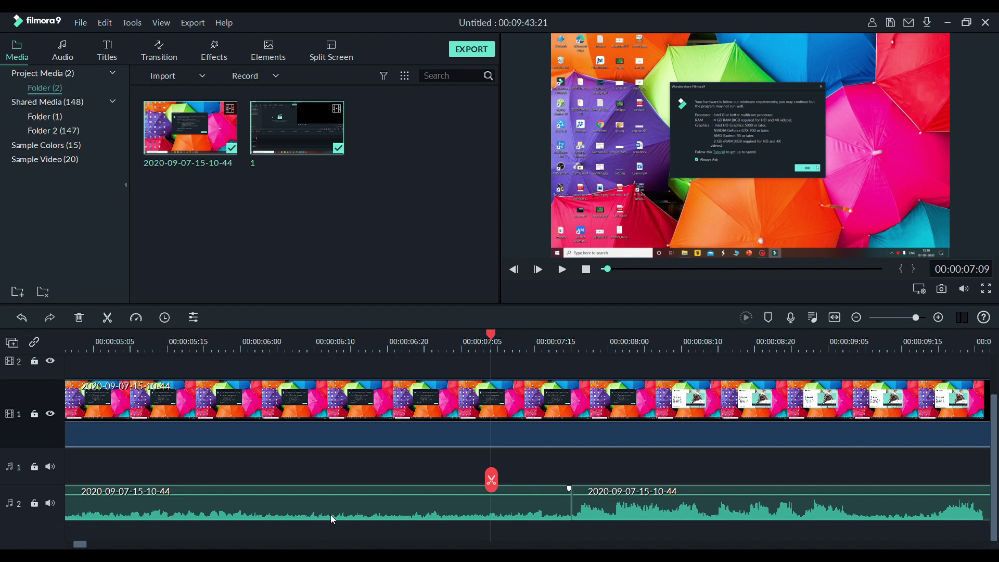
drag(344, 491, 338, 529)
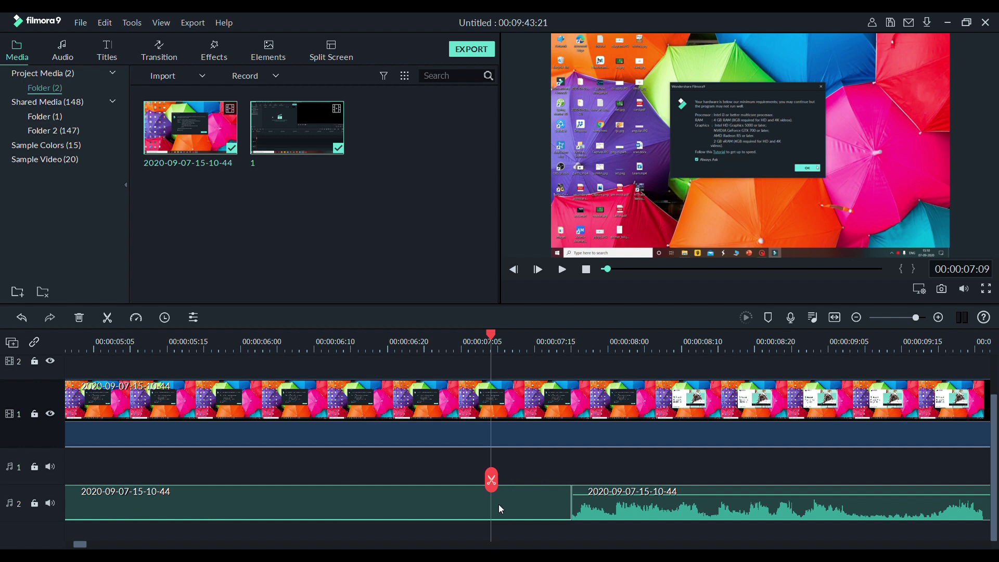
mouse_move(420, 522)
mouse_move(425, 526)
mouse_down()
mouse_move(430, 517)
mouse_move(424, 534)
mouse_up()
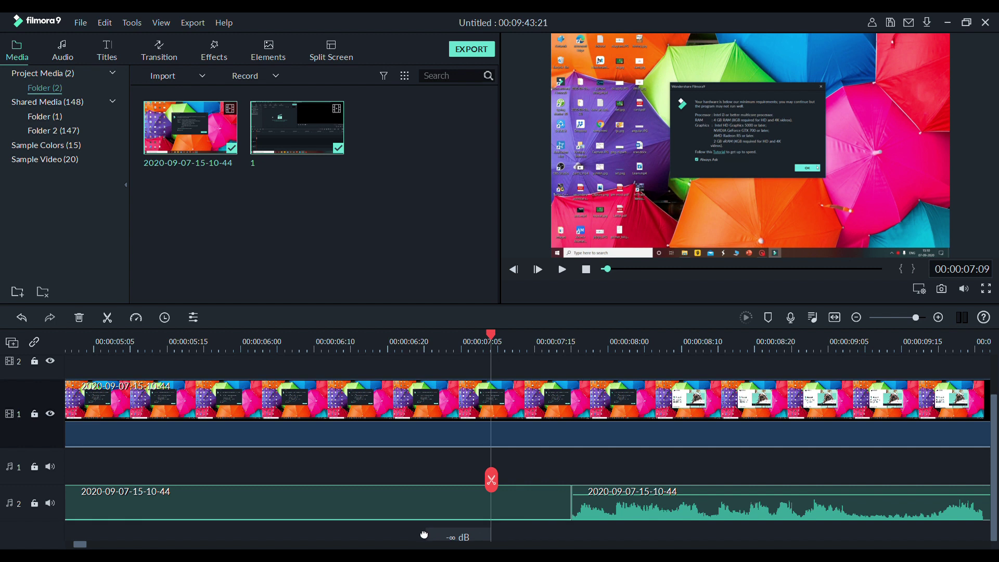
mouse_move(426, 531)
mouse_down()
mouse_move(440, 511)
mouse_move(431, 535)
mouse_up()
Play back across the cut at 00:00:07:20 to check the muted part and listen to the audio that follows
drag(491, 479, 108, 528)
key(space)
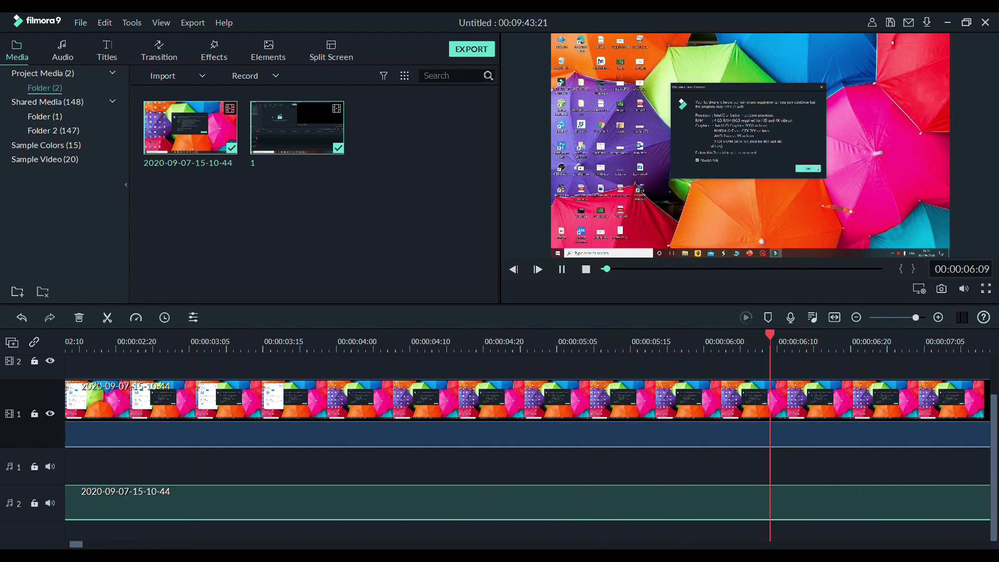
key(space)
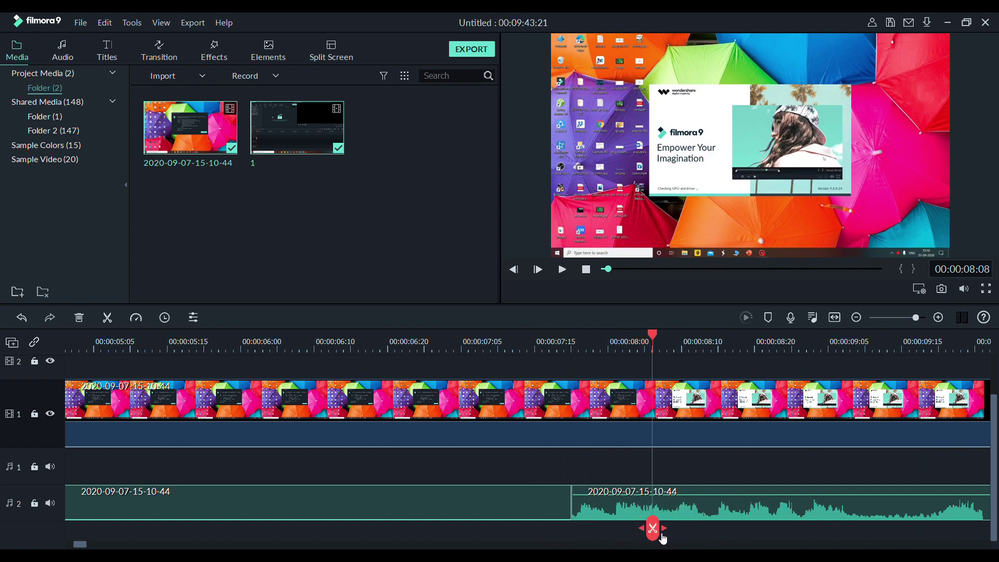
drag(655, 529, 579, 490)
key(space)
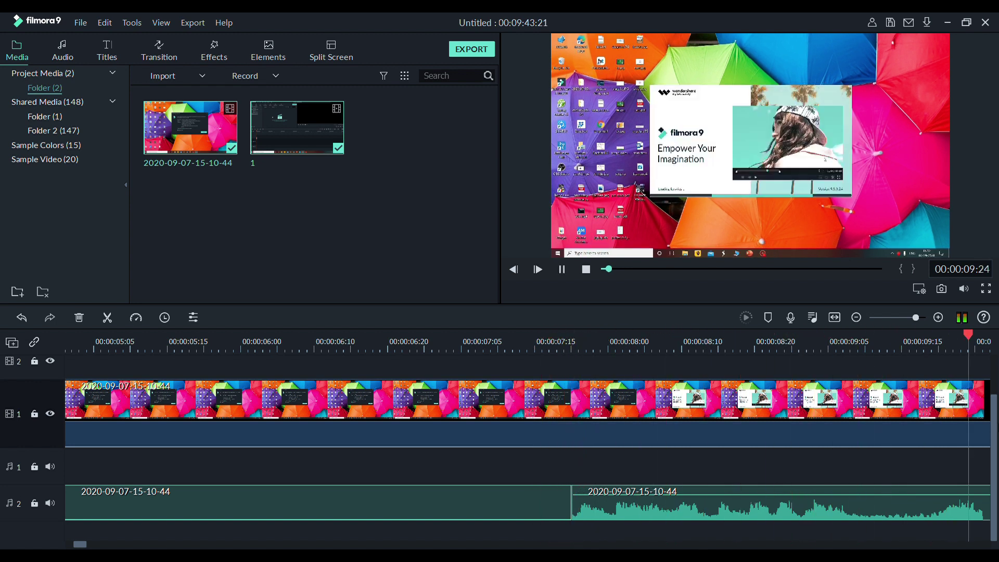
key(space)
drag(616, 488, 390, 495)
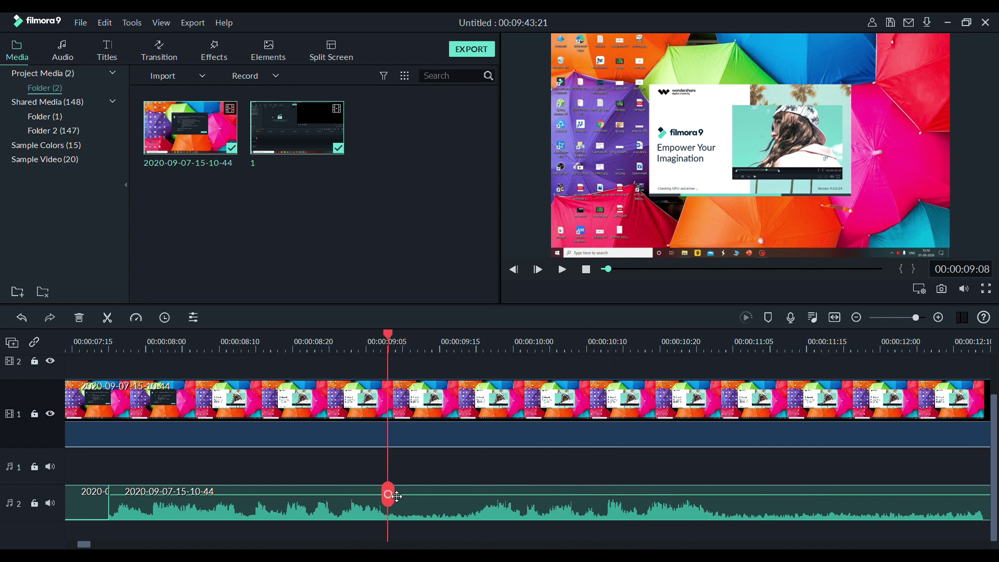
key(space)
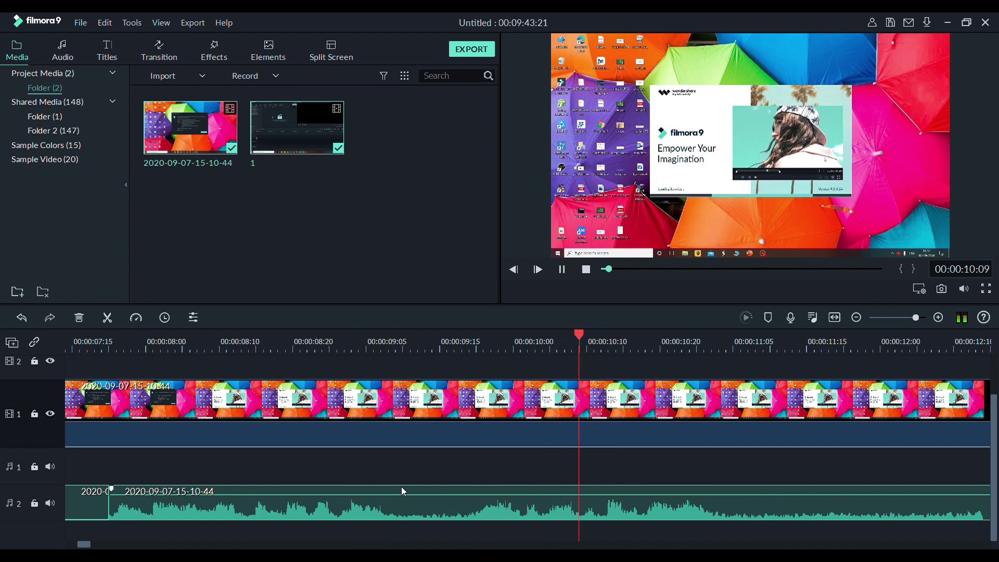
key(space)
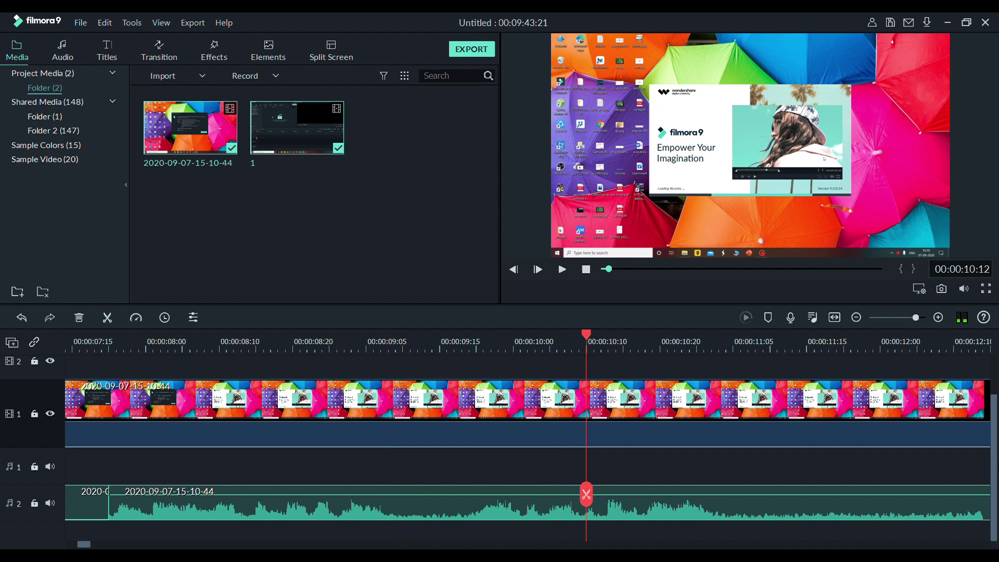
Enable background noise removal on the audio piece after the cut and confirm its audio settings
double_click(380, 507)
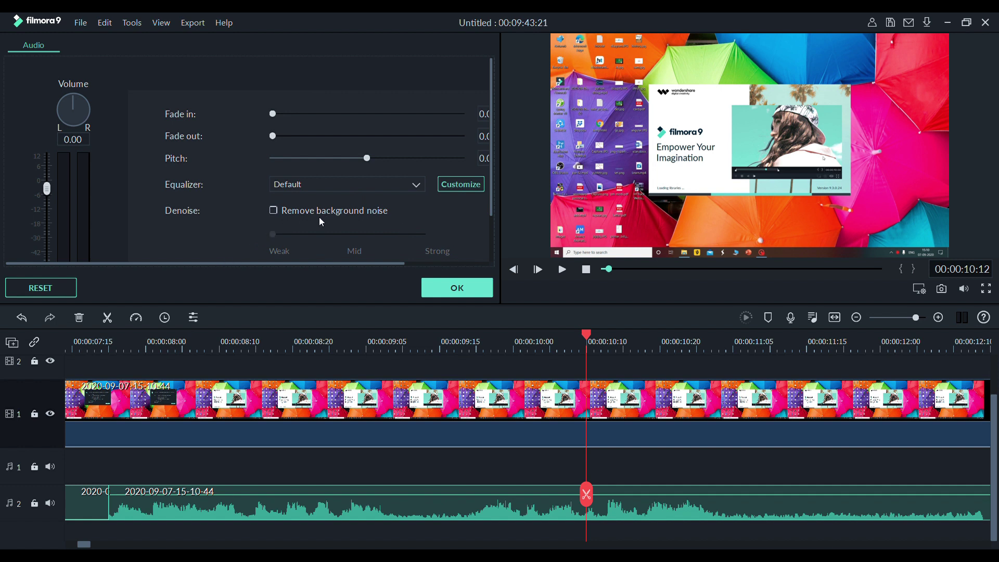
click(286, 212)
click(481, 293)
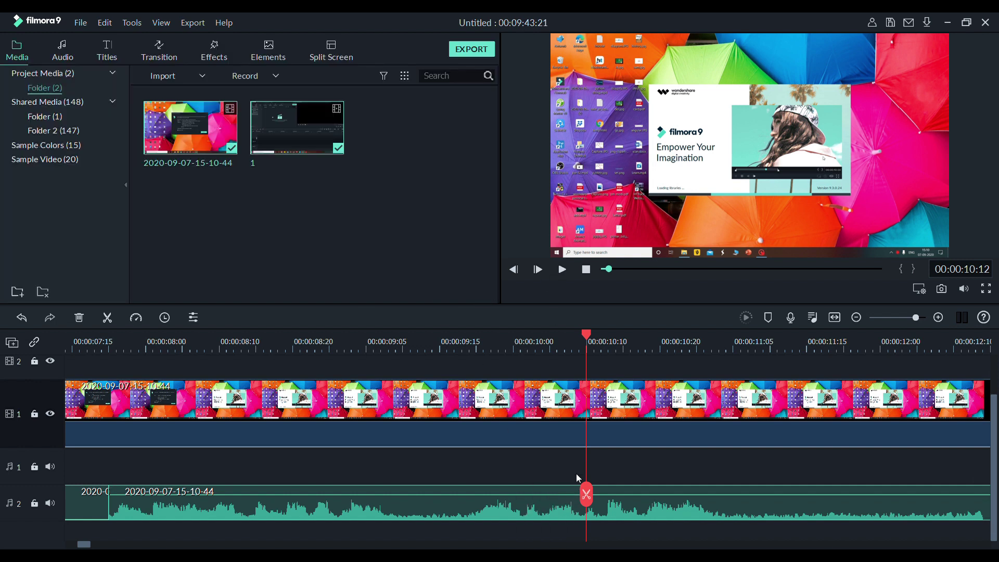
Replay the denoised audio from the cut near 00:00:07:19 twice to listen to the weak noise removal
drag(585, 493, 101, 508)
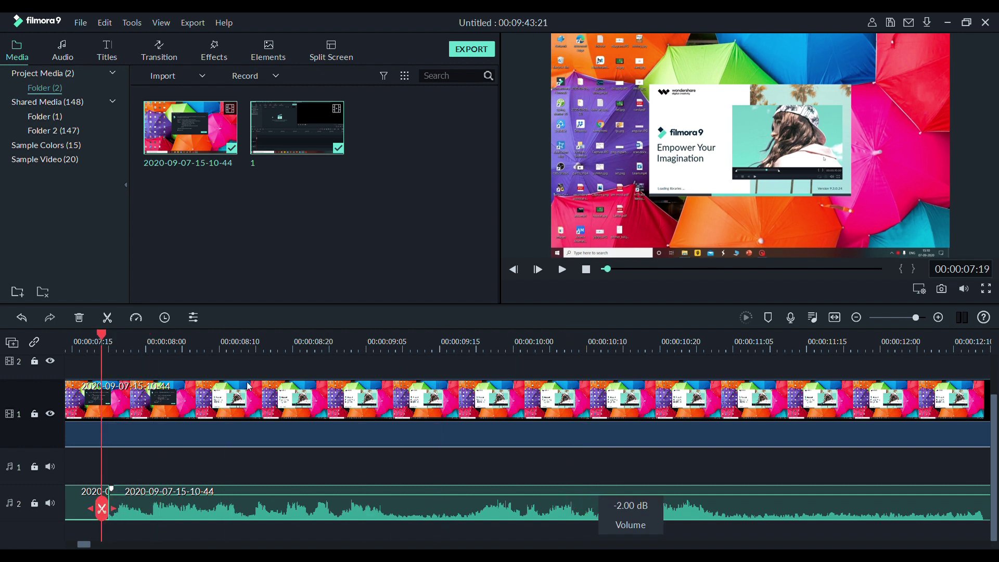
click(561, 273)
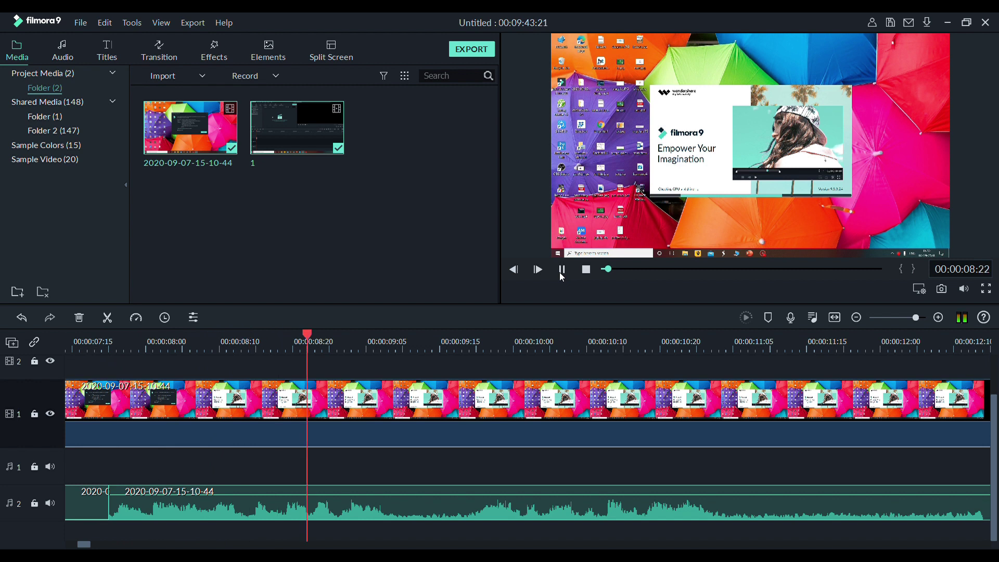
click(561, 273)
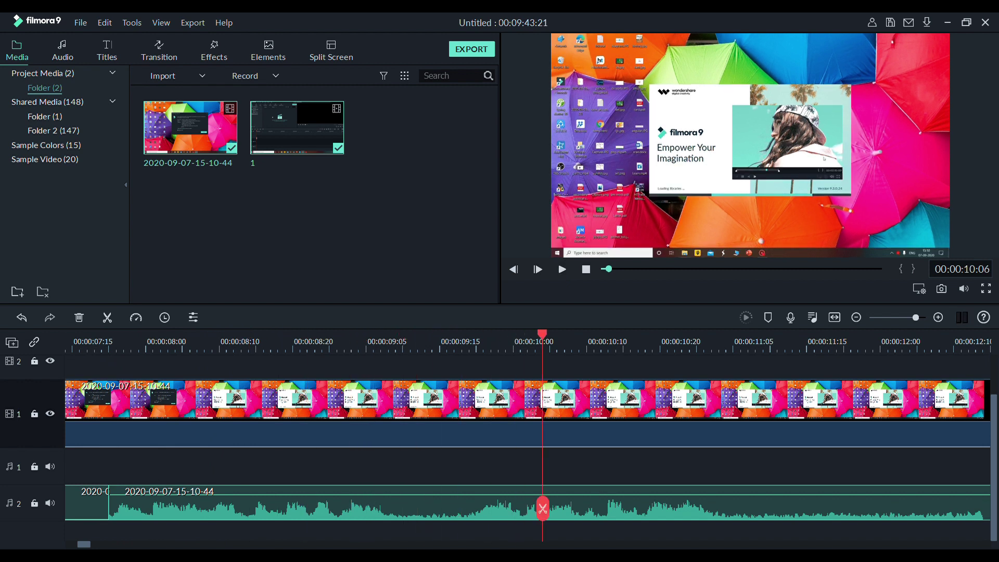
drag(546, 510, 113, 512)
click(561, 270)
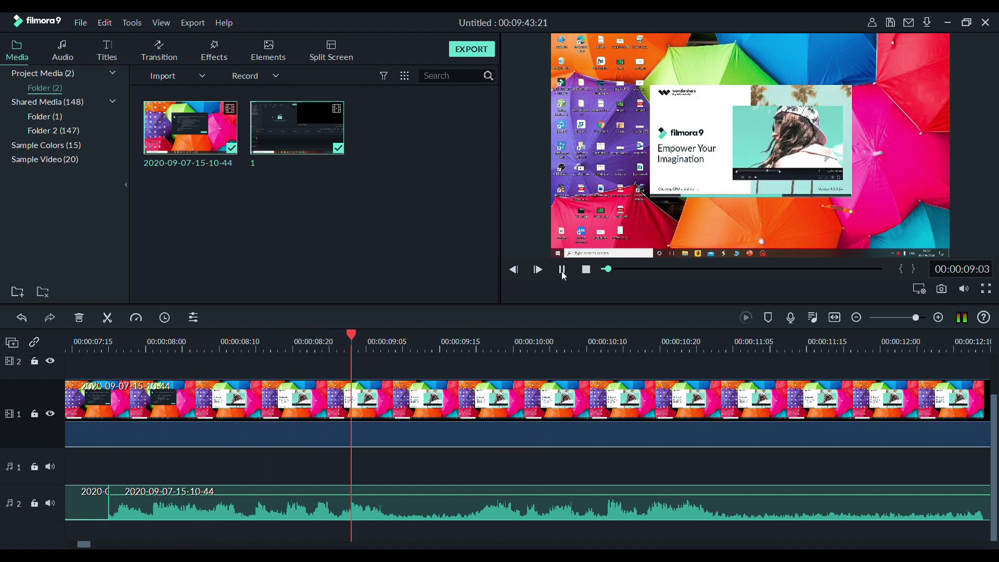
click(562, 270)
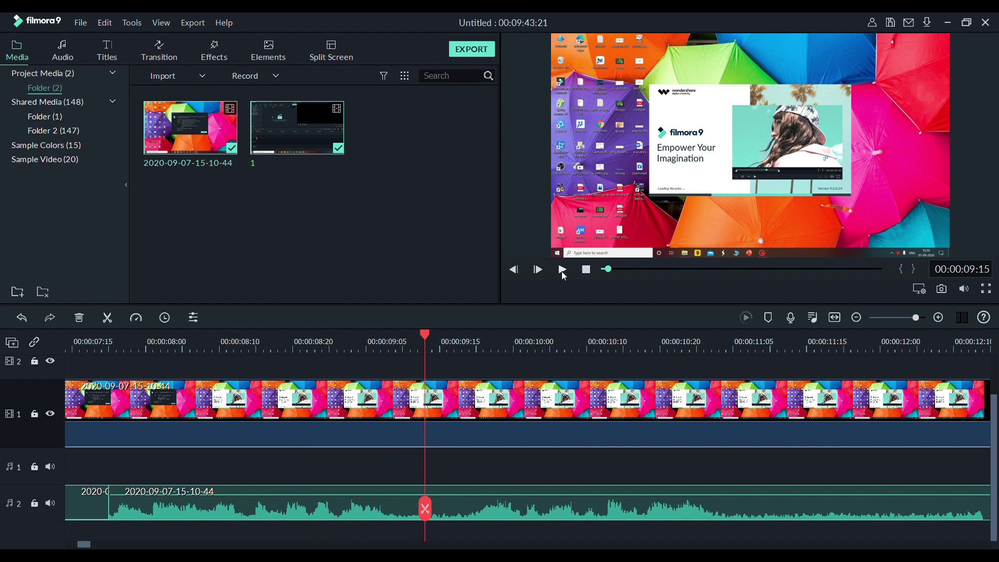
Set the denoise strength of the audio piece after the cut to Mid and confirm its audio settings
double_click(354, 514)
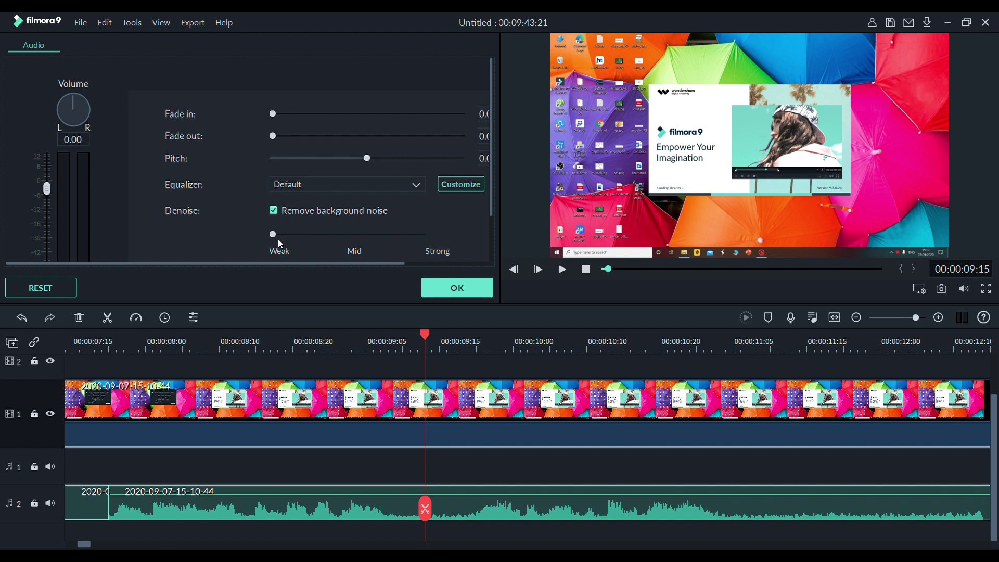
click(315, 233)
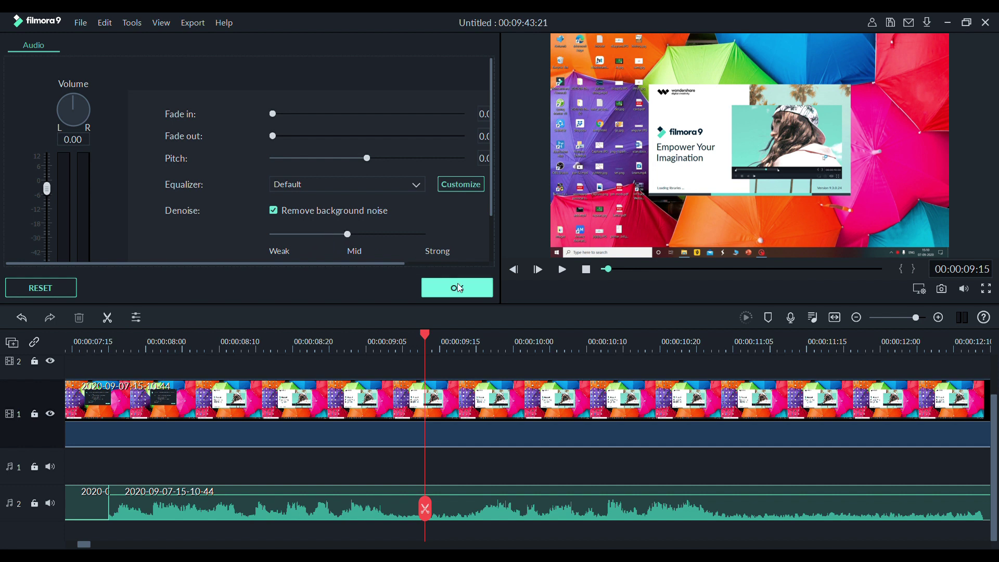
click(469, 288)
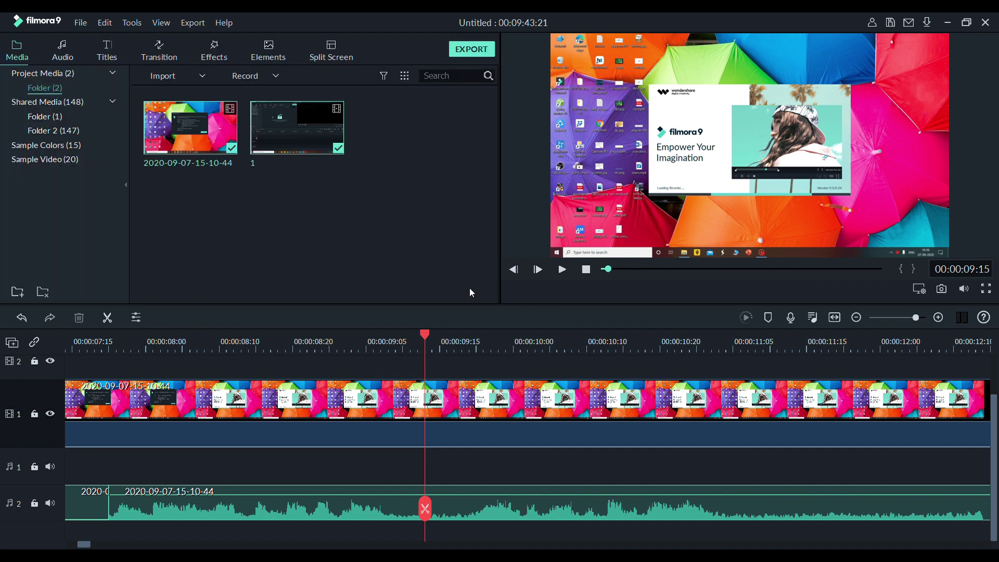
Play the audio after the cut repeatedly to check the Mid noise removal, and return the playhead to 00:00:07:18
click(564, 273)
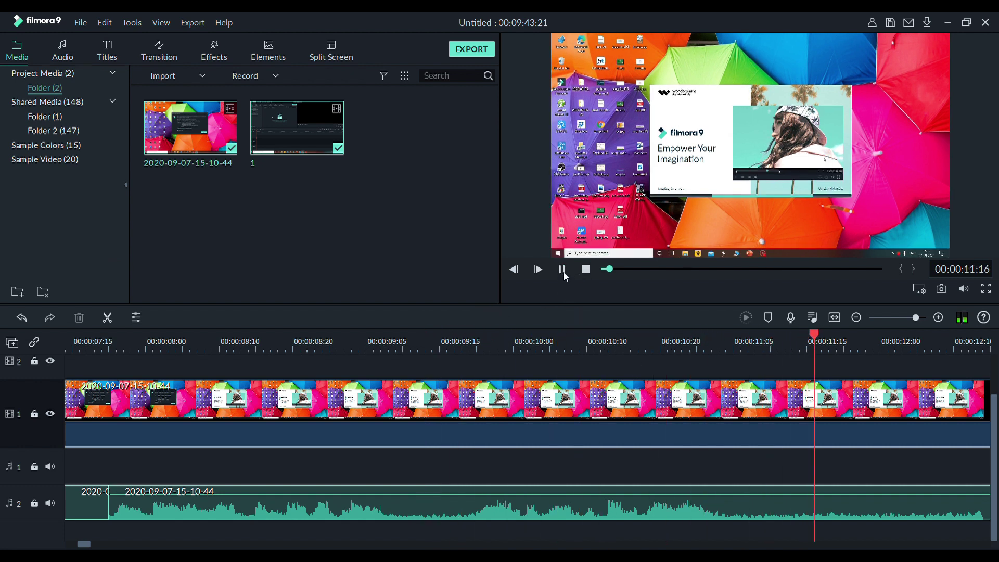
click(562, 270)
drag(891, 510, 182, 528)
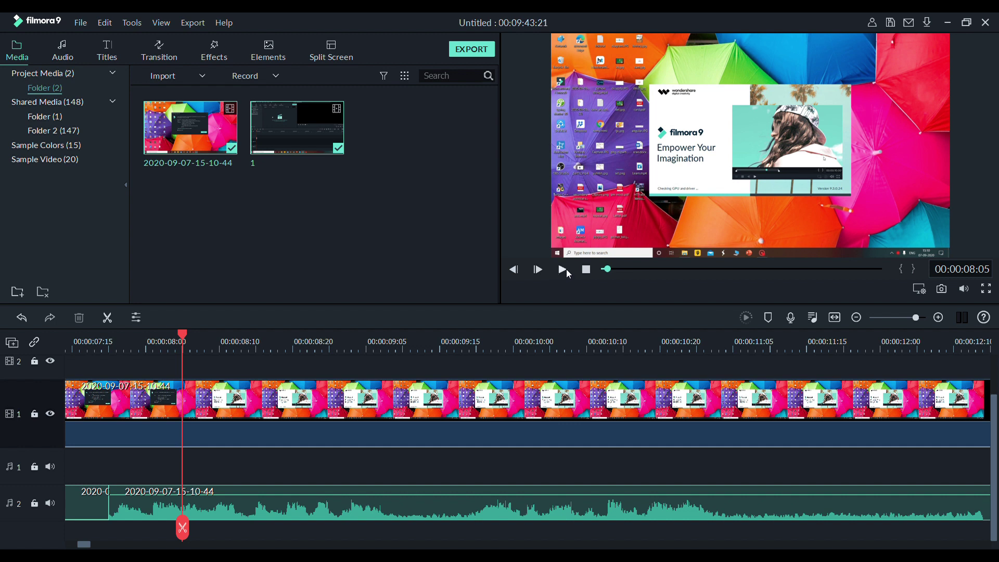
click(563, 269)
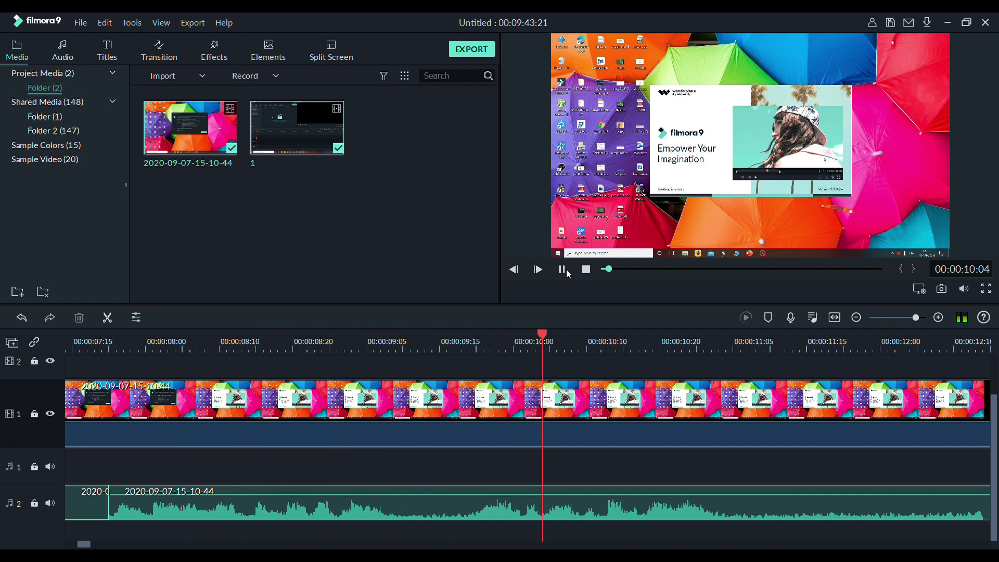
key(space)
drag(659, 528, 102, 513)
key(space)
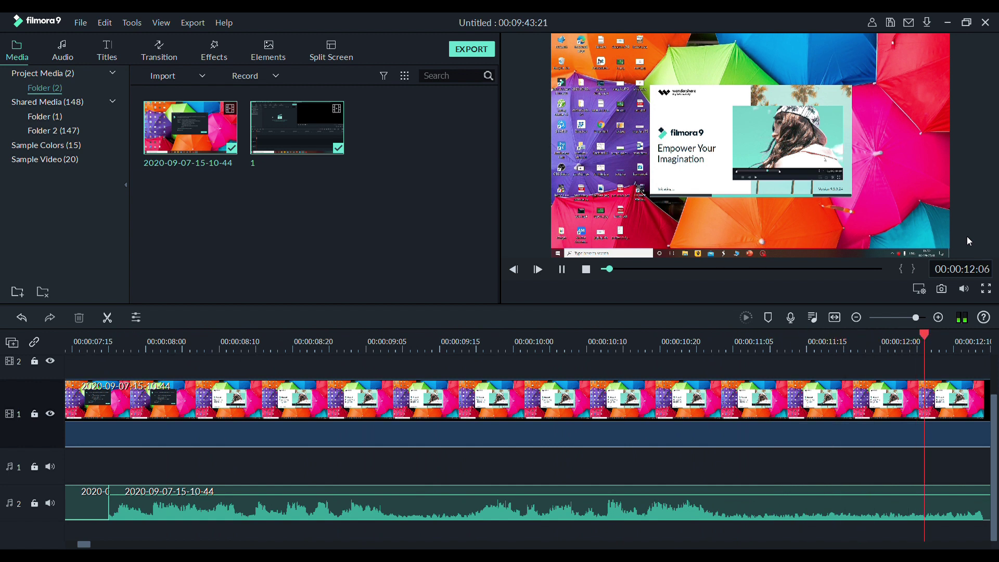
key(space)
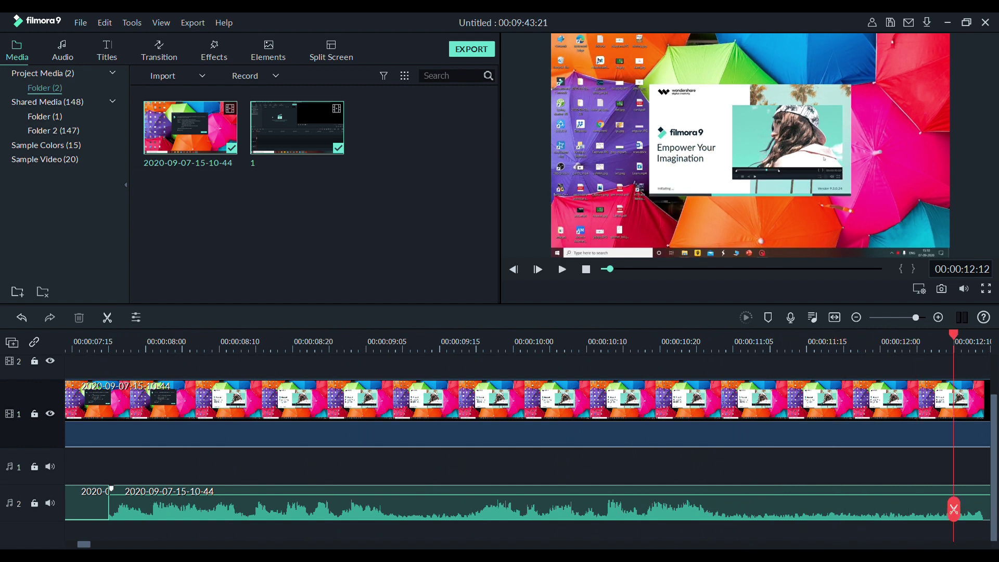
mouse_move(954, 510)
mouse_down()
mouse_move(508, 468)
mouse_move(203, 477)
mouse_move(72, 507)
mouse_move(93, 492)
mouse_up()
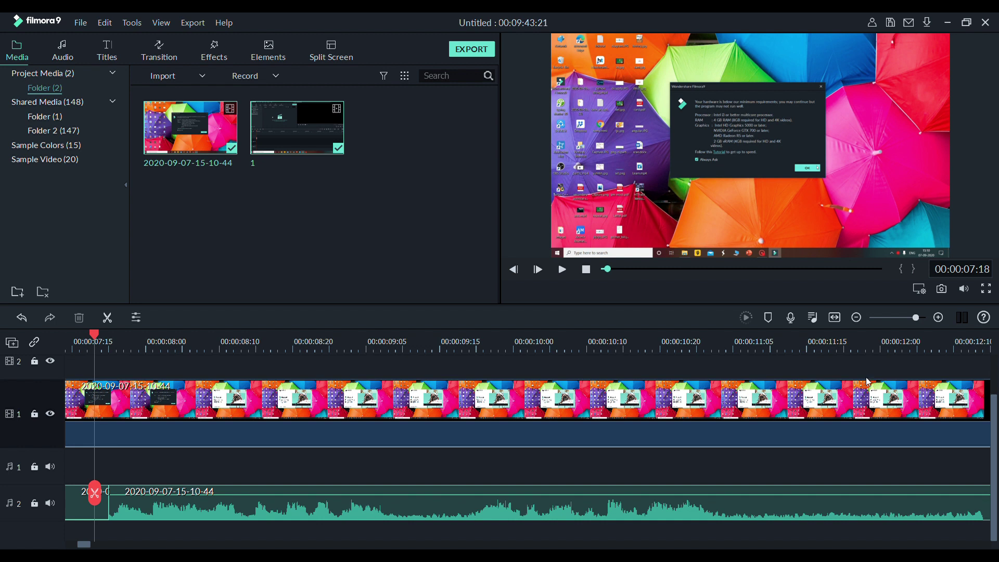
In the audio piece's custom equalizer, set 250 to 8.91, 500 to 13.07, 1k to 9.66, 2k to 4.93, 8k to -1.71 and 16k to -2.46
double_click(564, 512)
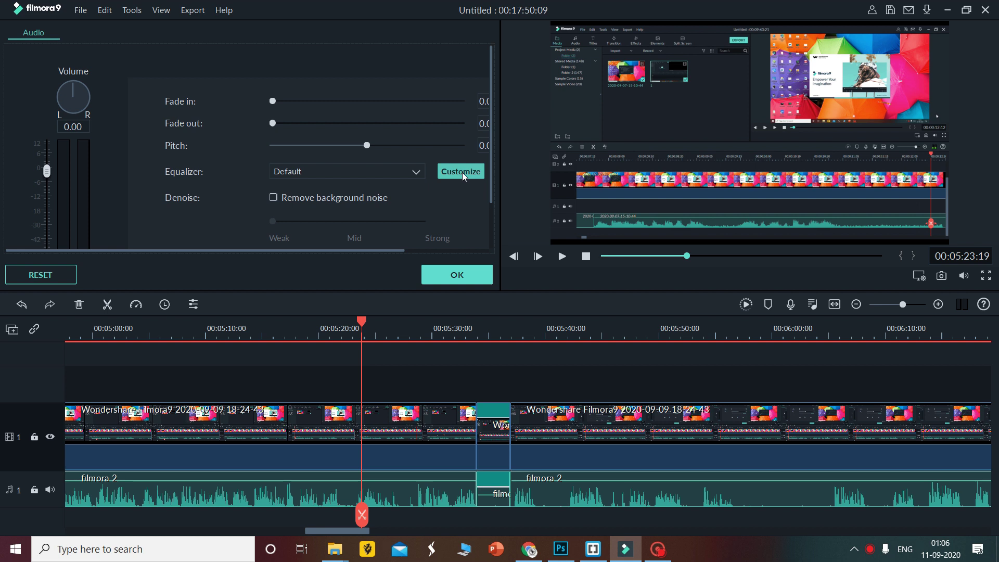
click(461, 172)
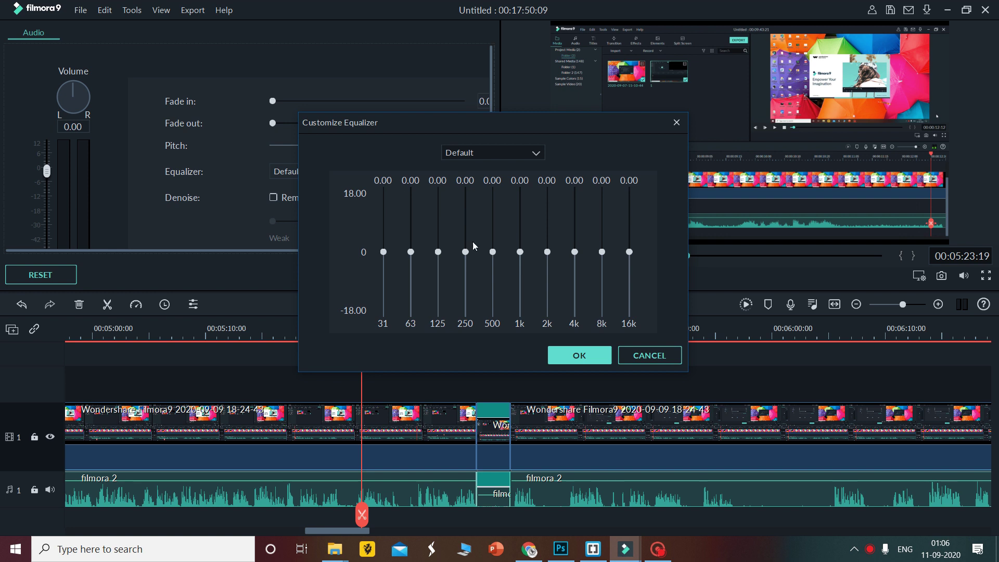
drag(491, 253, 497, 208)
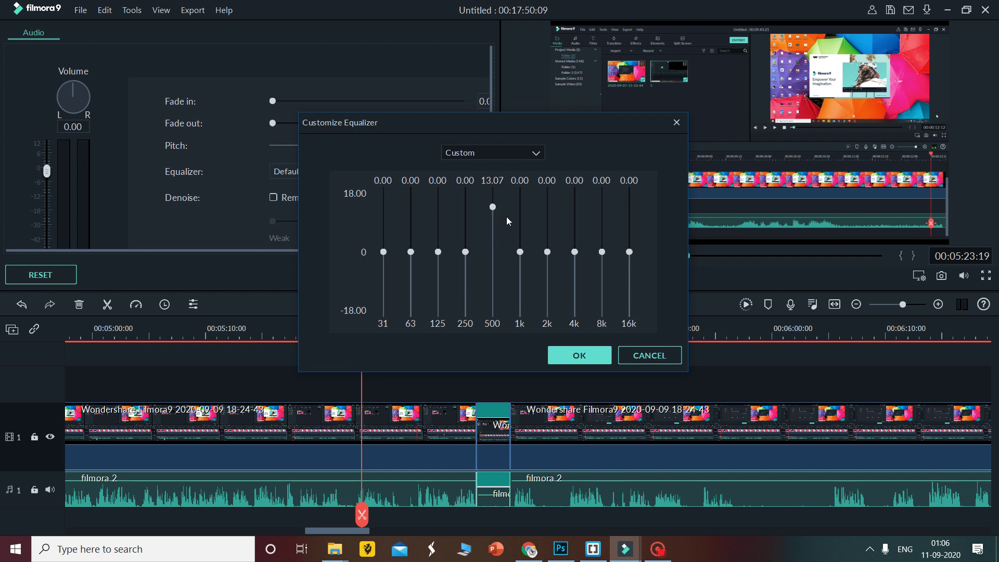
drag(519, 252, 522, 219)
drag(547, 252, 546, 236)
drag(602, 251, 629, 260)
drag(466, 252, 468, 222)
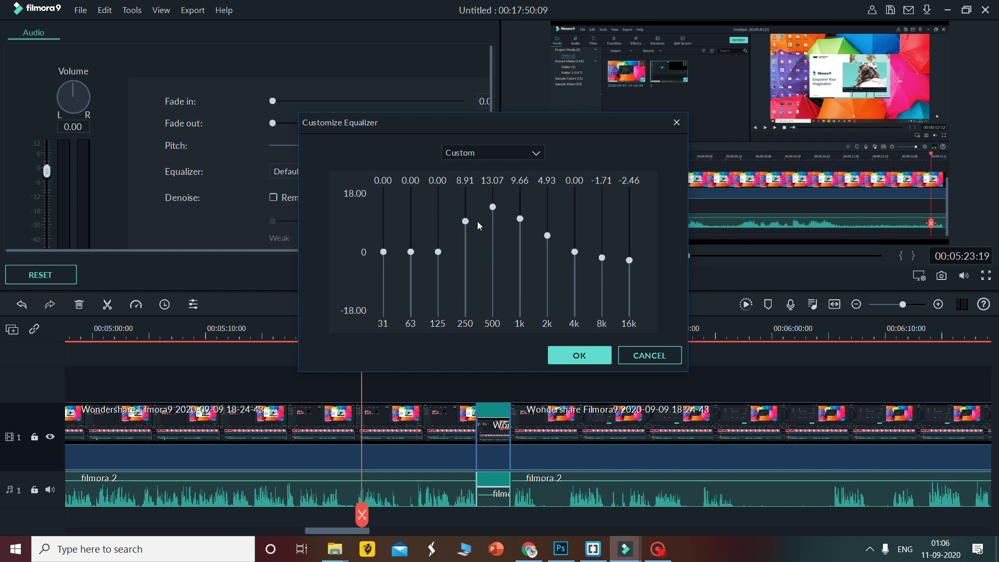
Set the equalizer's 125 band to 4.74, 63 to 1.14 and 31 to -1.89, and confirm the equalizer and audio settings
drag(438, 253, 385, 259)
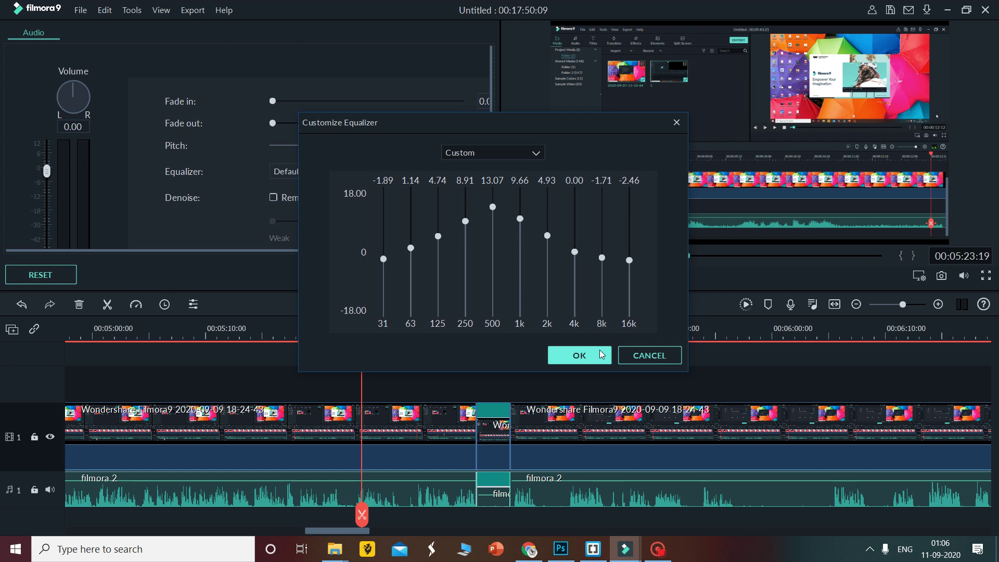
click(602, 354)
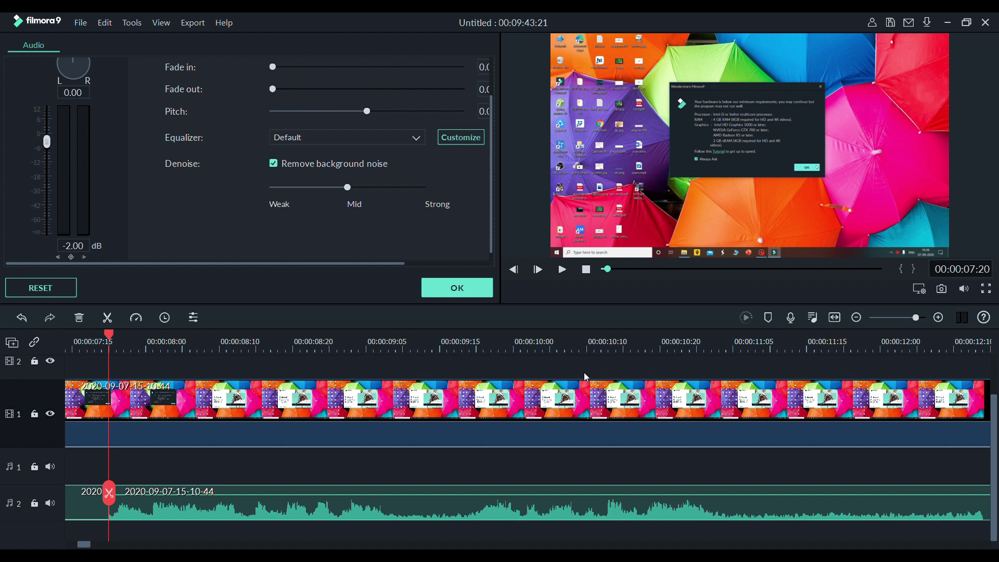
click(475, 289)
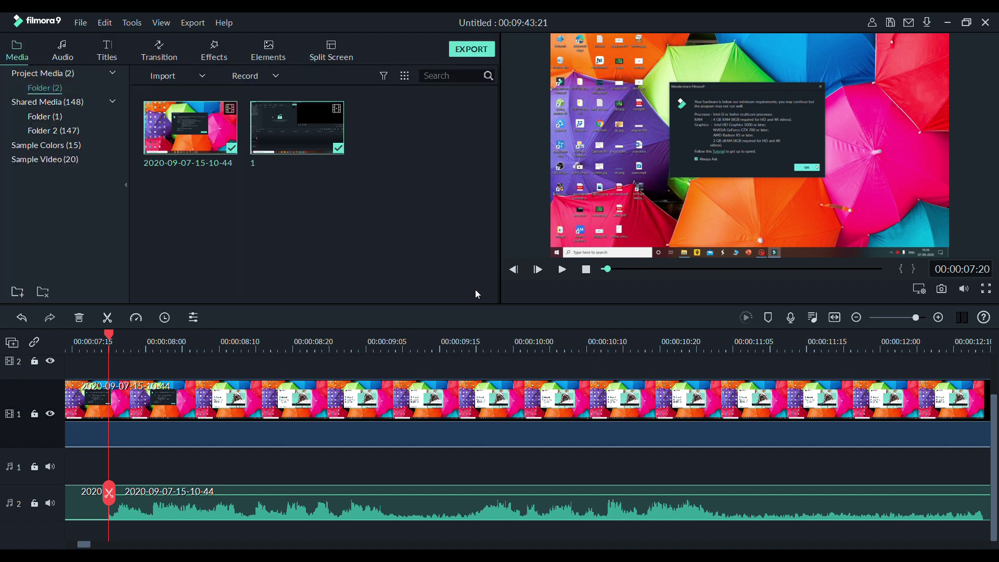
Play back the equalized audio, return the playhead to 00:00:07:18 before the cut and listen again
click(562, 270)
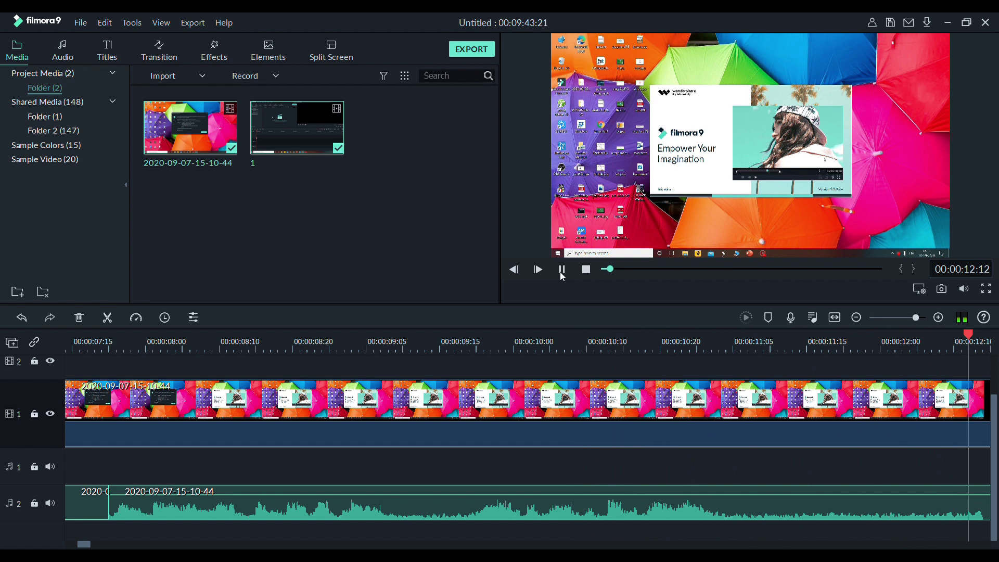
click(560, 269)
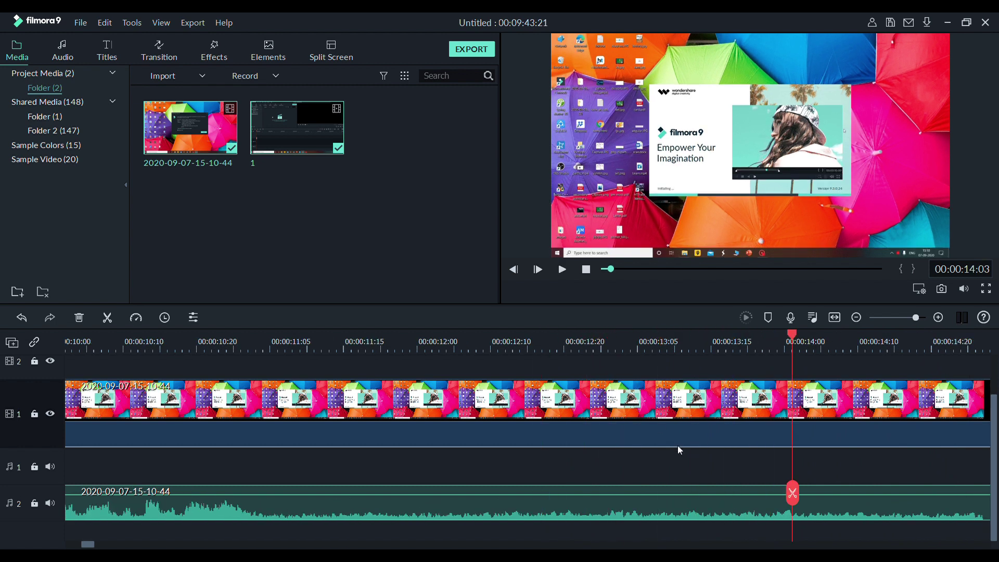
drag(792, 493, 506, 481)
drag(772, 477, 880, 468)
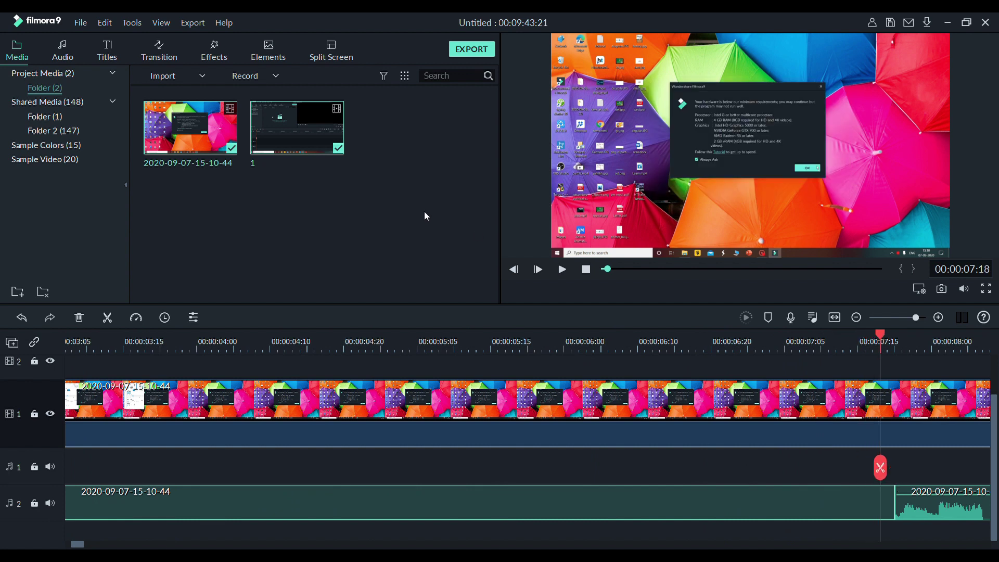
click(562, 270)
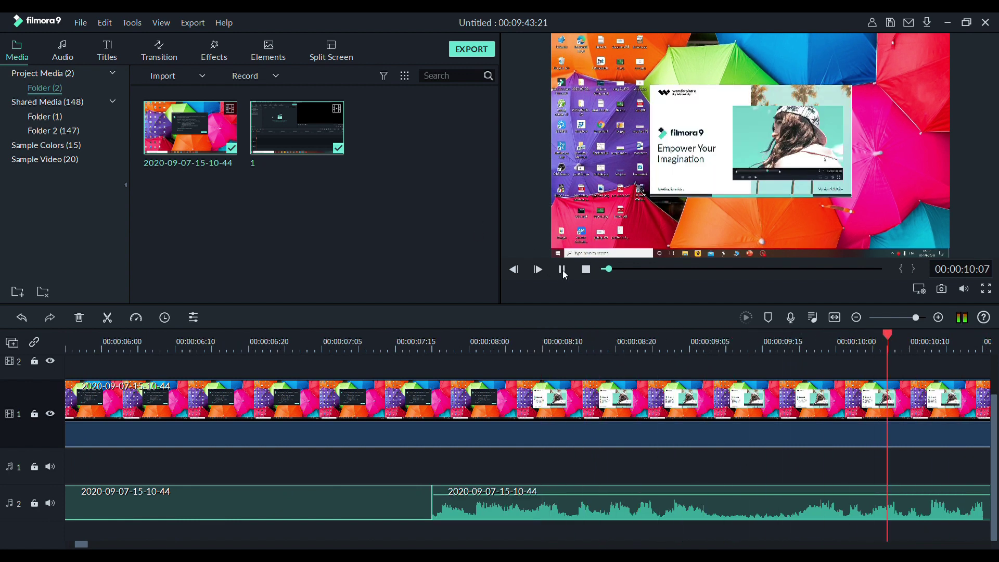
click(563, 270)
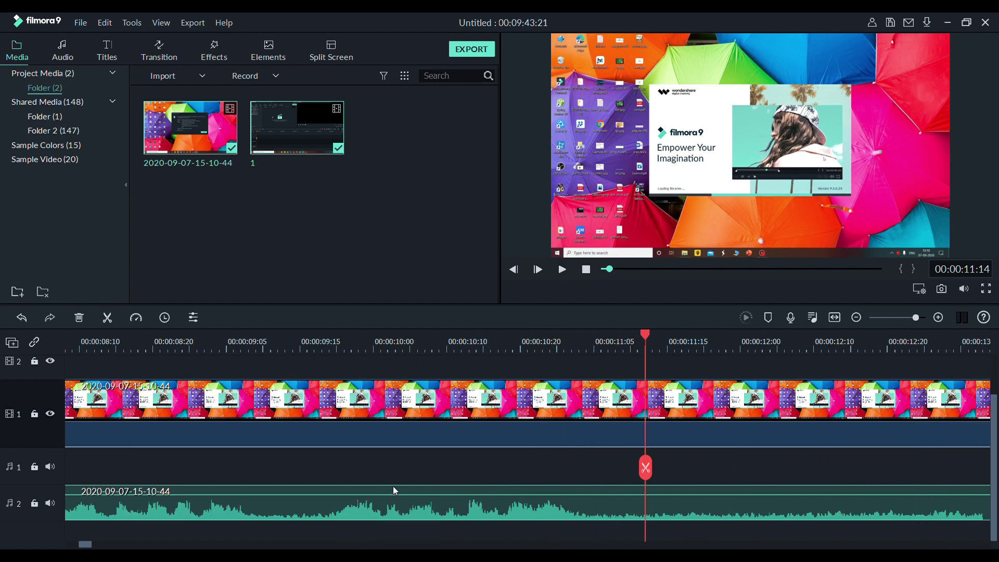
Reopen the audio settings of the piece after the cut and replay it from 00:00:07:19 to watch its levels
double_click(385, 510)
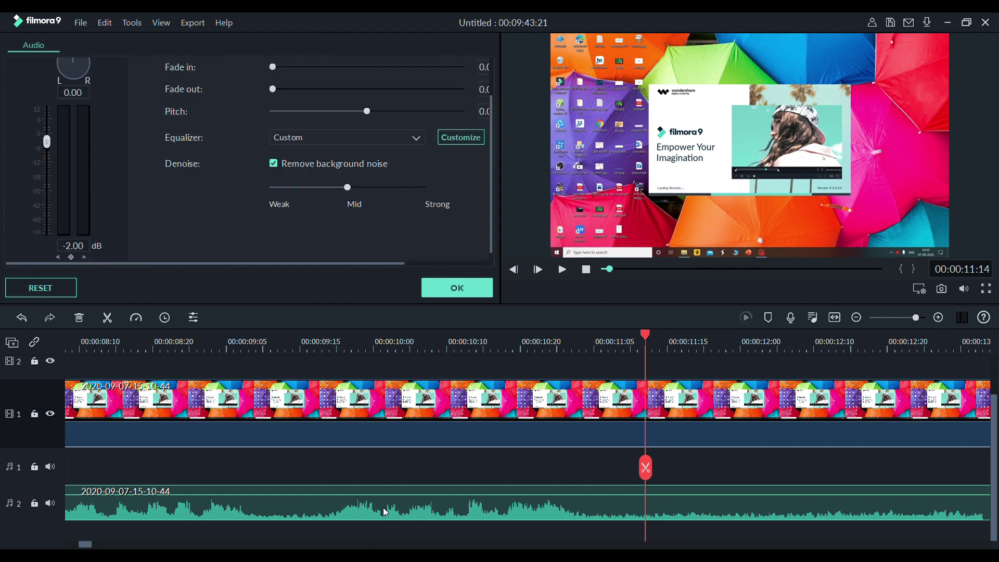
drag(645, 467, 161, 478)
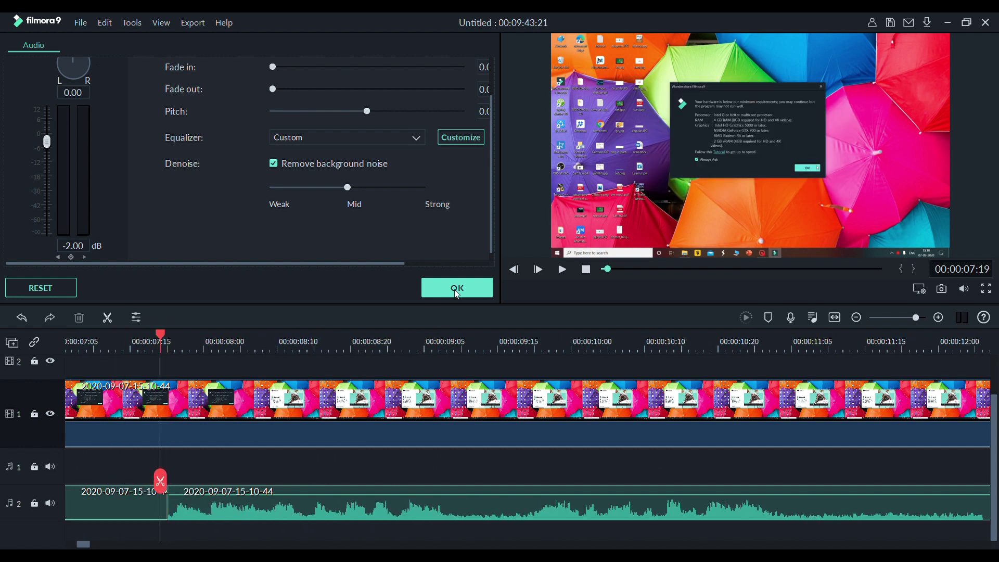
click(562, 269)
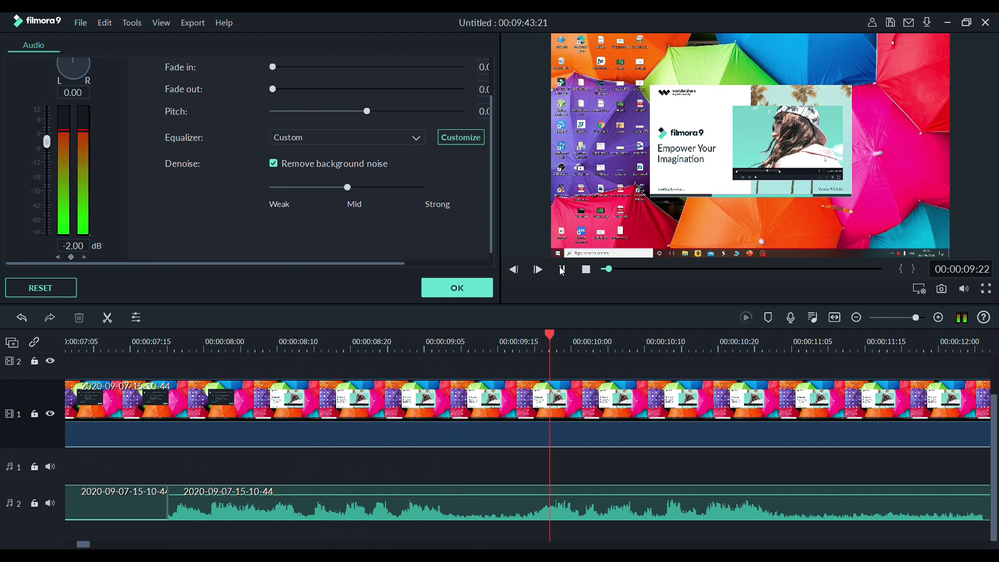
click(562, 269)
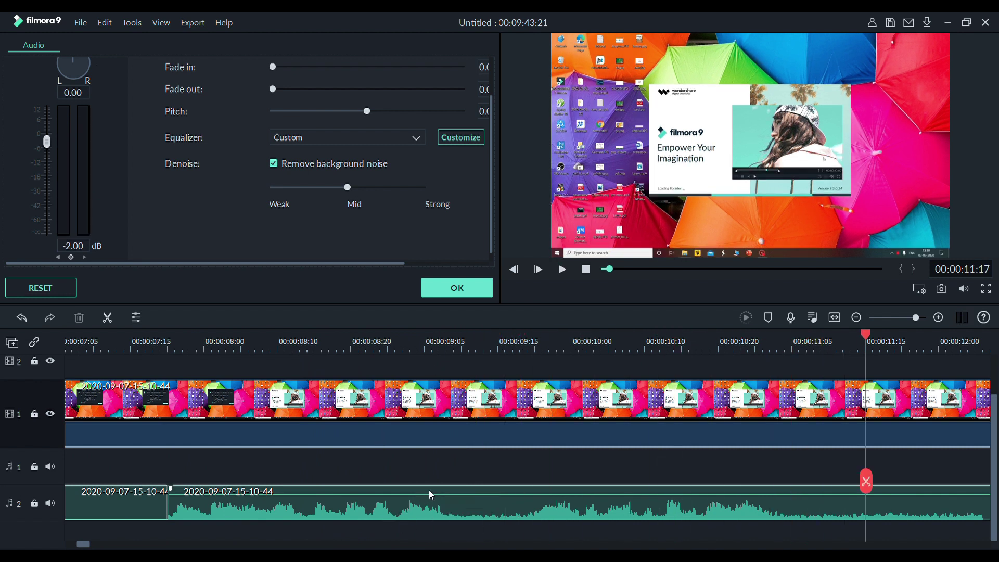
Raise the volume line of the audio piece after the cut to -0.73 dB
mouse_move(424, 501)
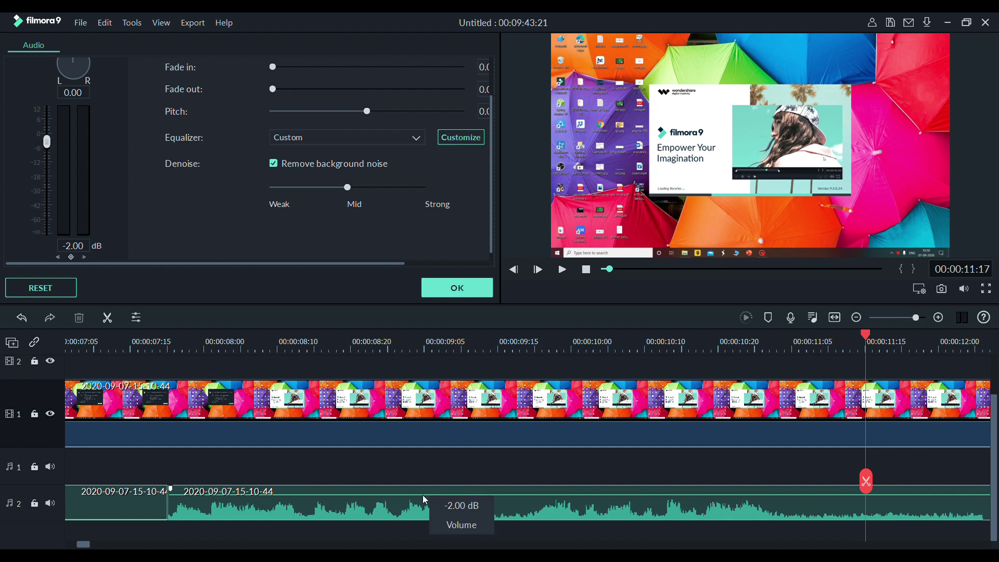
drag(424, 501, 434, 504)
drag(438, 497, 456, 495)
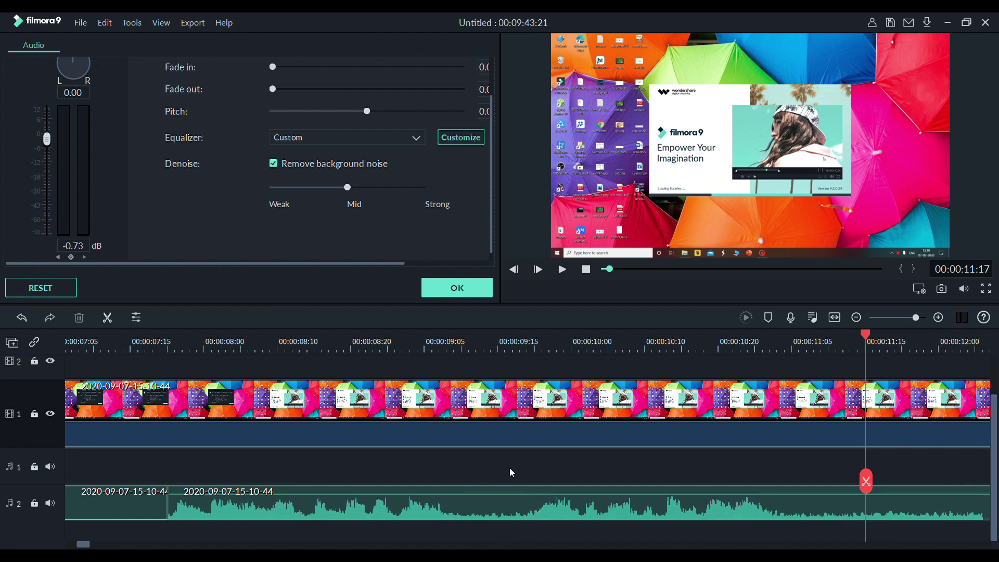
Play the audio after the cut from 00:00:07:22 to check the adjusted volume
drag(865, 481, 183, 479)
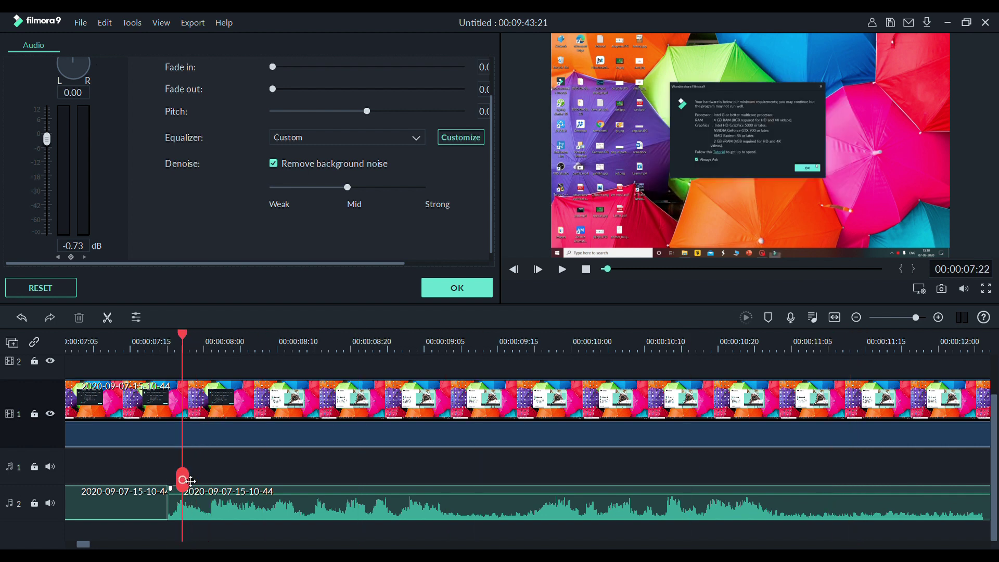
click(567, 273)
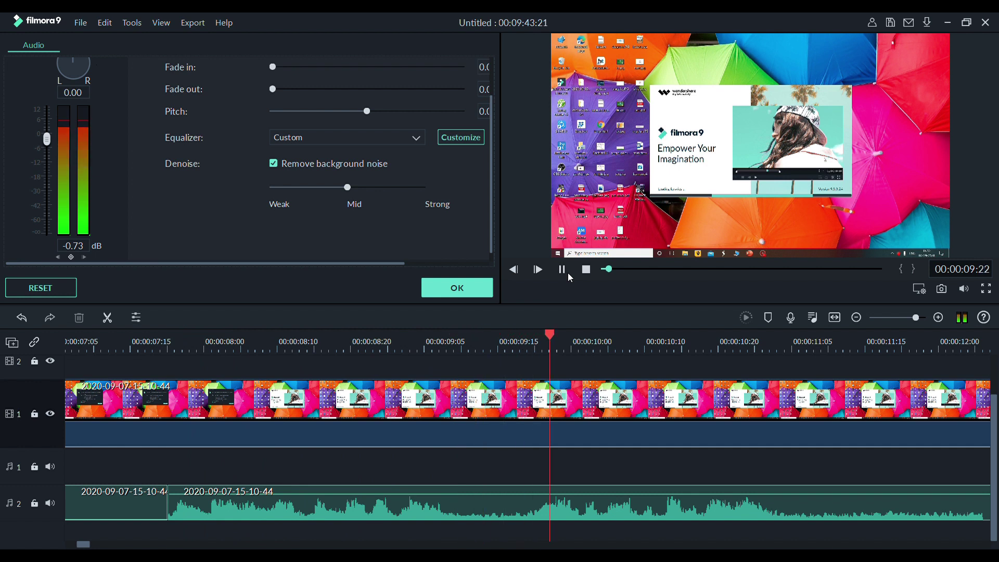
click(568, 273)
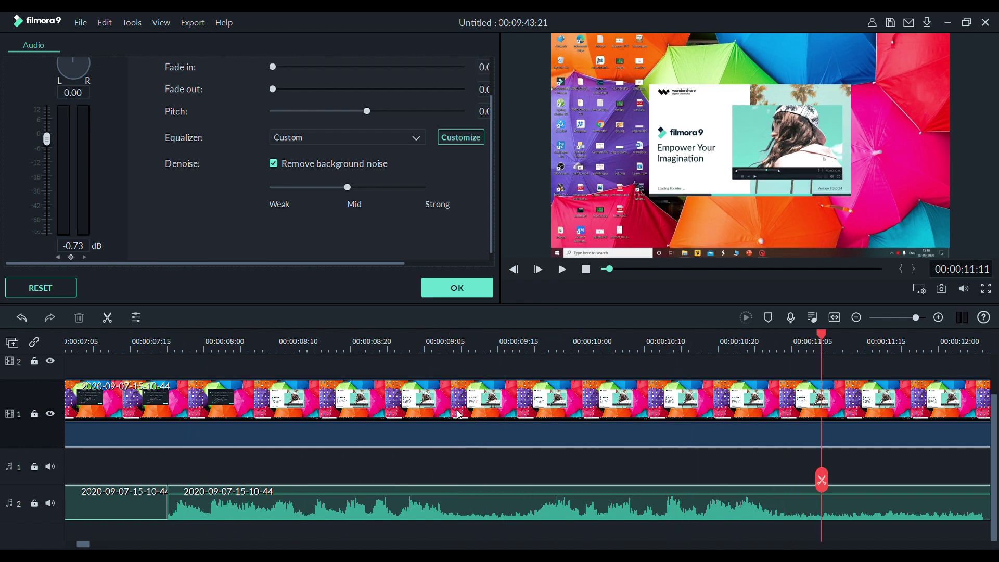
Lower the pitch of the audio piece after the cut slightly below zero and apply the setting
mouse_move(449, 501)
drag(450, 501, 466, 502)
click(368, 111)
drag(370, 117, 357, 125)
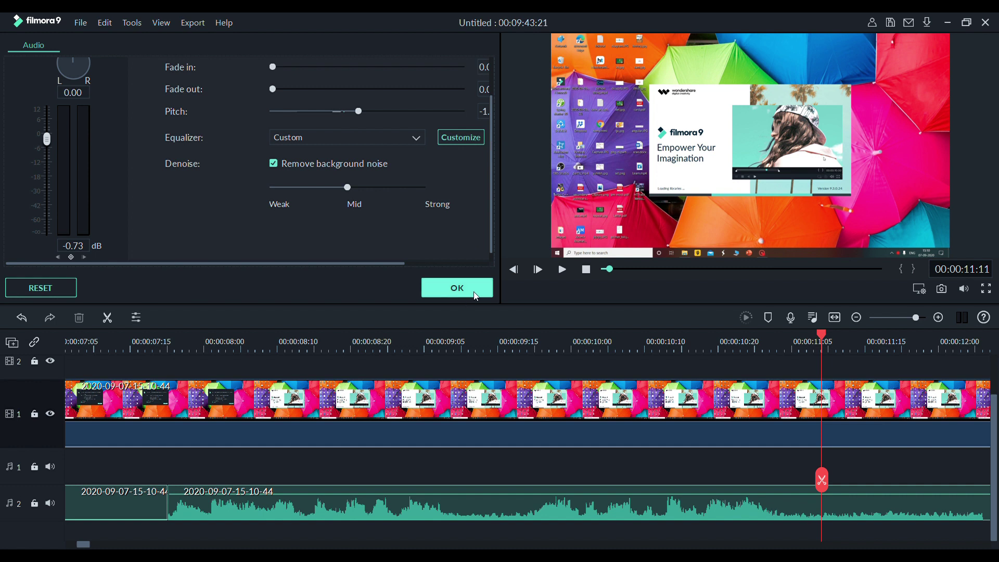
click(430, 288)
Play the pitch-adjusted audio from 00:00:07:19, then return to 00:00:07:18 and listen again
drag(823, 472, 160, 535)
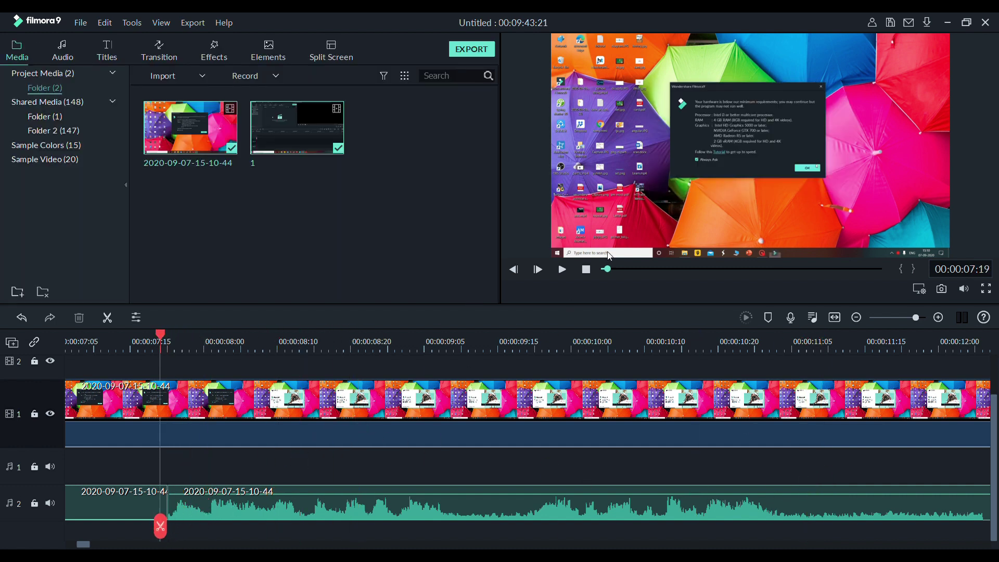
click(563, 270)
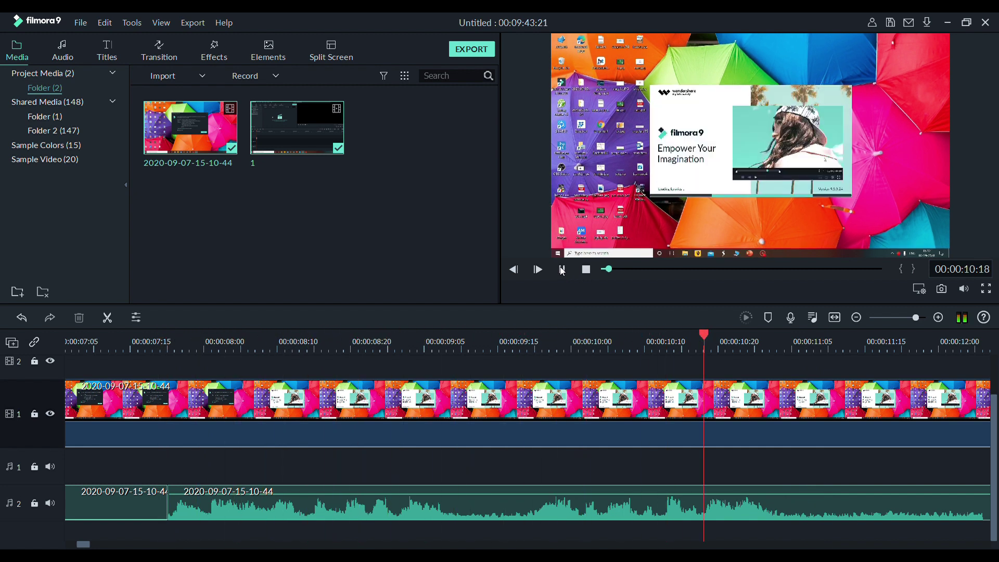
click(563, 270)
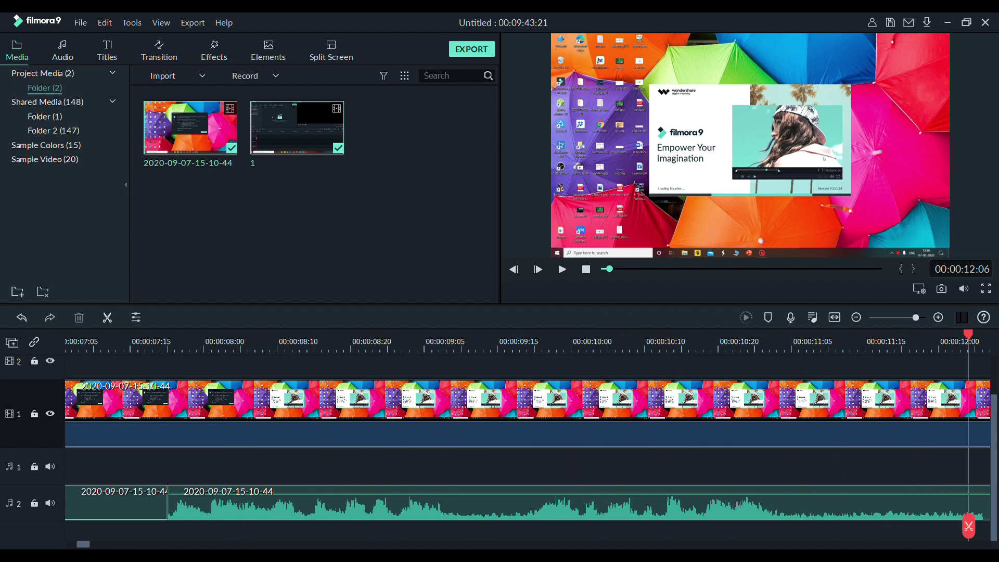
drag(969, 527, 153, 482)
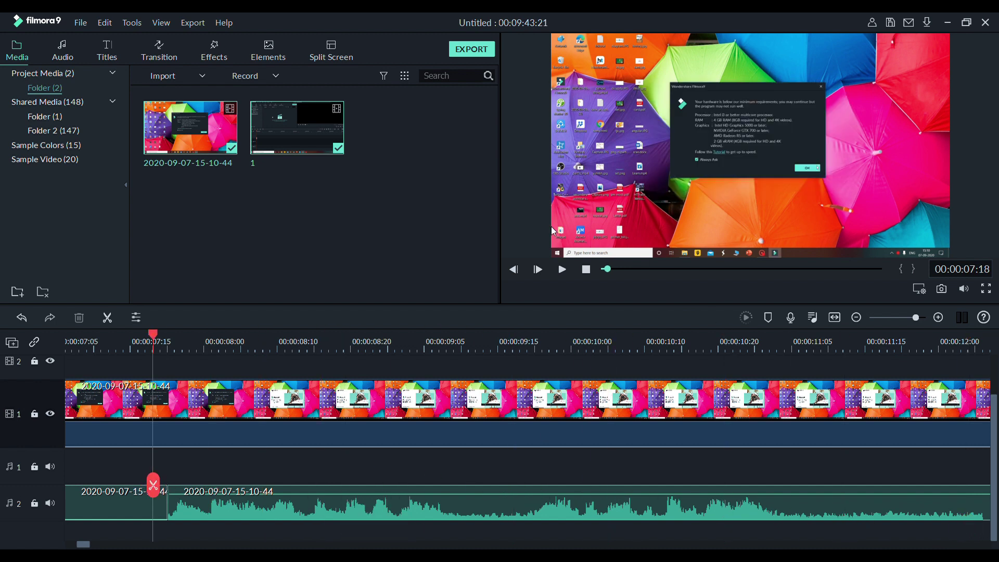
click(563, 269)
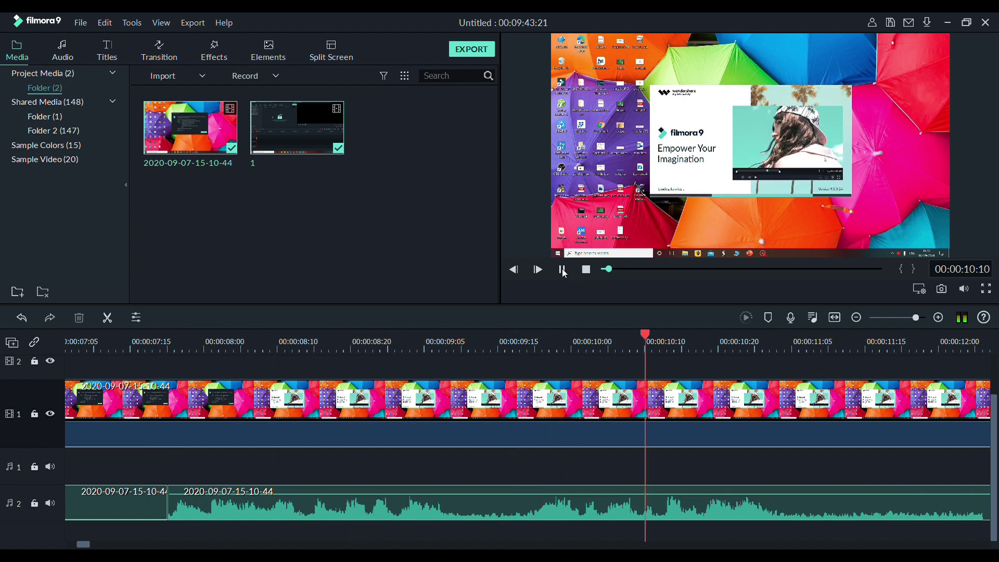
click(562, 269)
Set the background noise removal of the audio piece after the cut to Strong and apply it
double_click(654, 513)
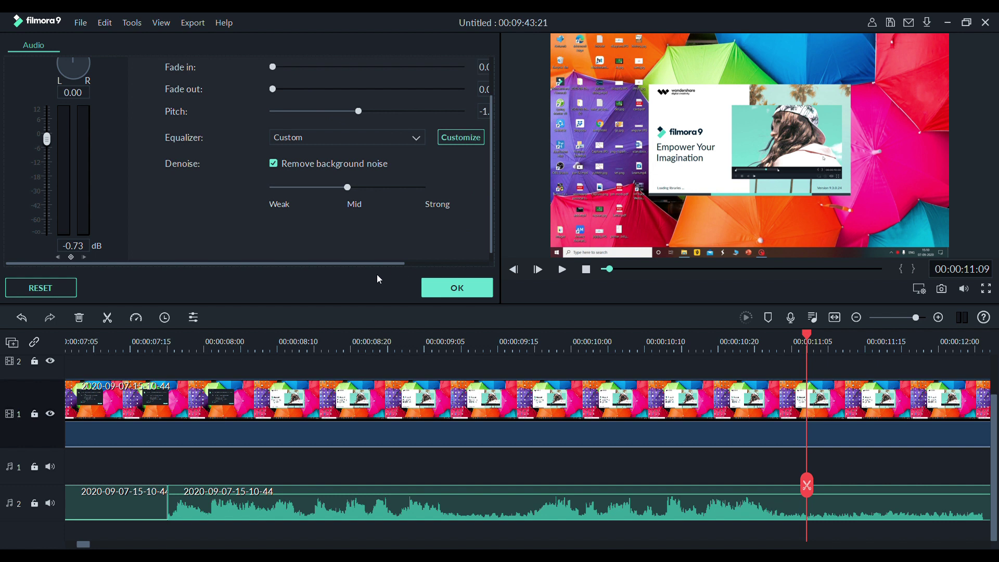
drag(350, 263, 343, 295)
drag(348, 187, 514, 226)
click(469, 292)
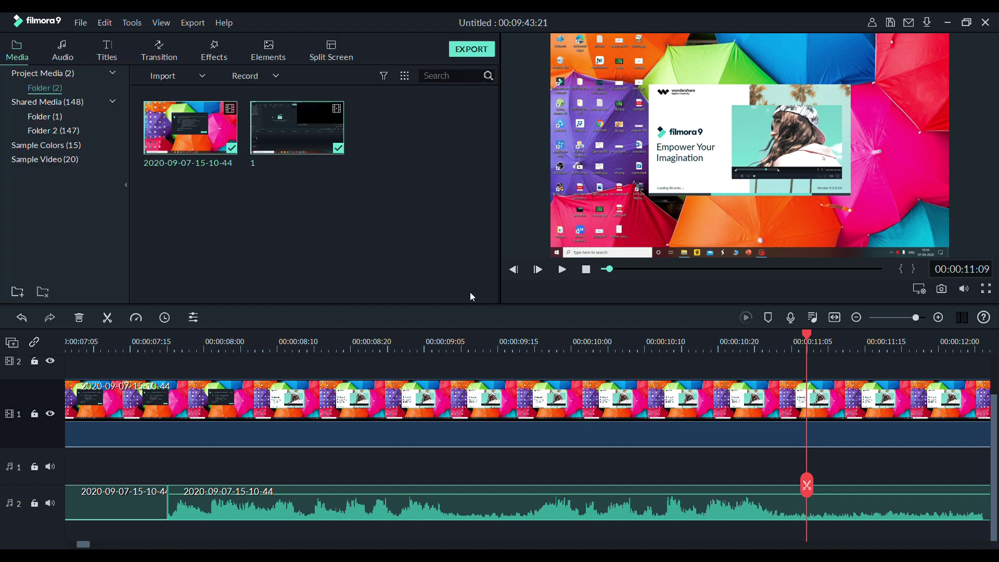
key(ctrl+z)
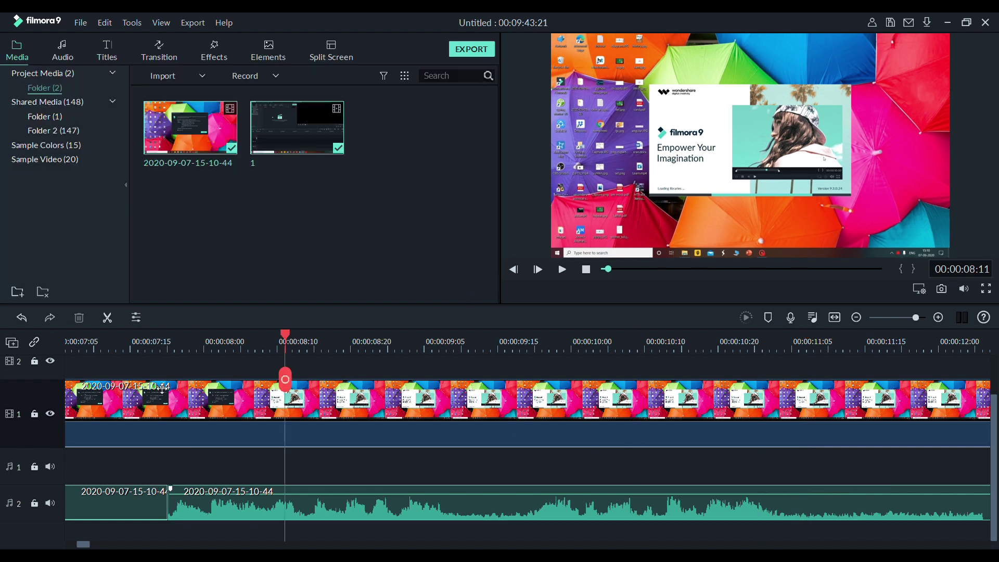
Play the denoised audio from 00:00:08:11, return the playhead to 00:00:07:11 and listen across the cut
click(560, 269)
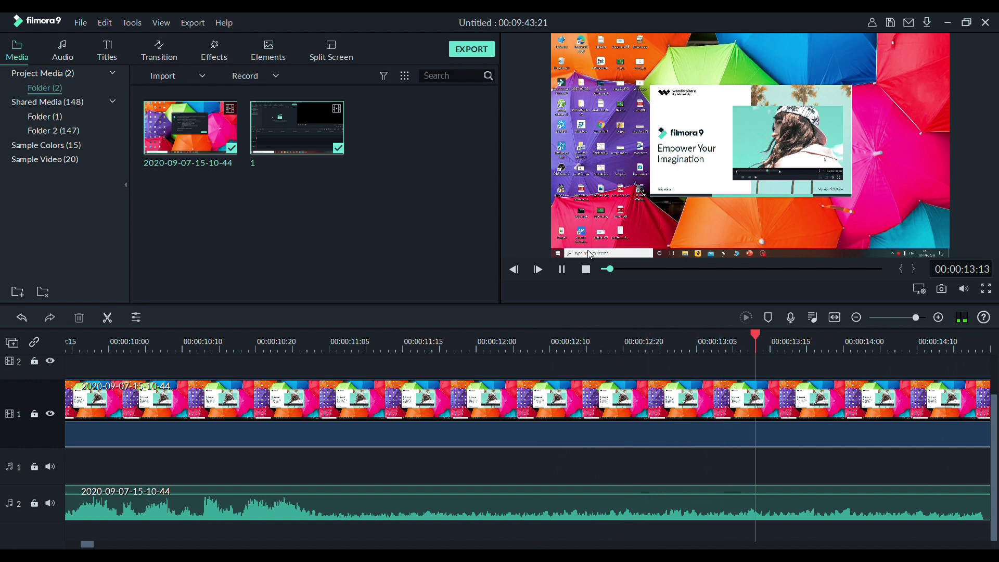
click(562, 269)
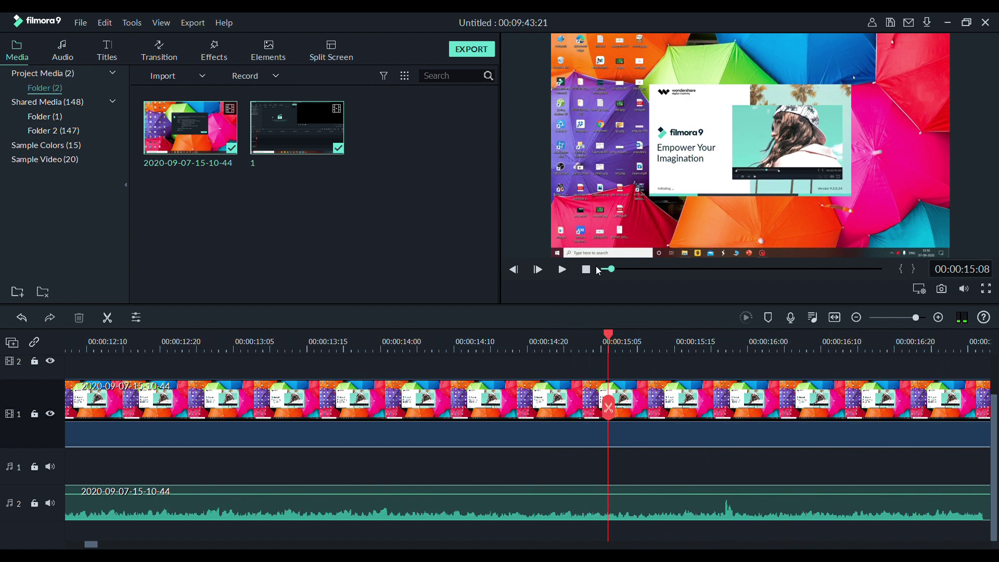
drag(613, 415, 748, 528)
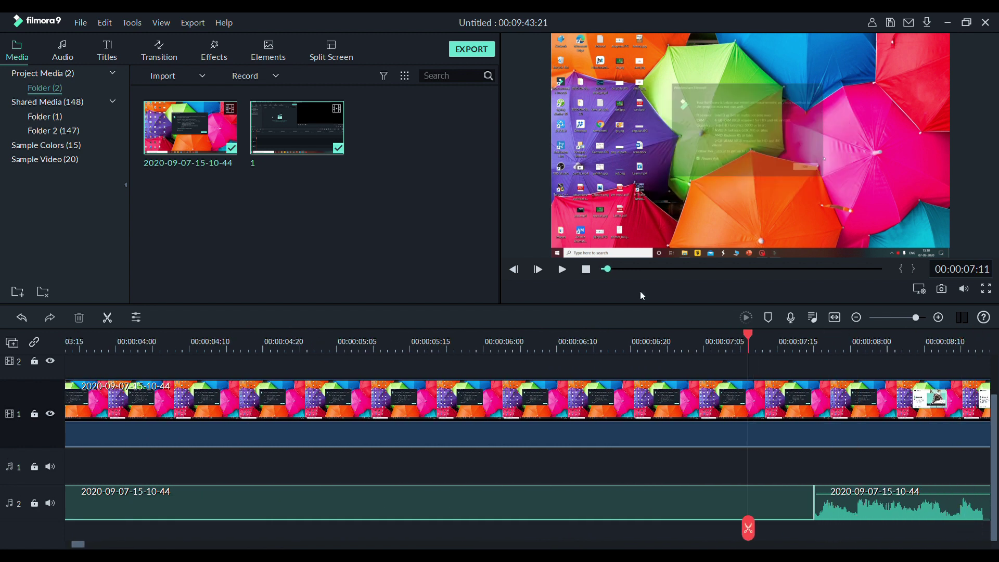
click(563, 273)
click(564, 273)
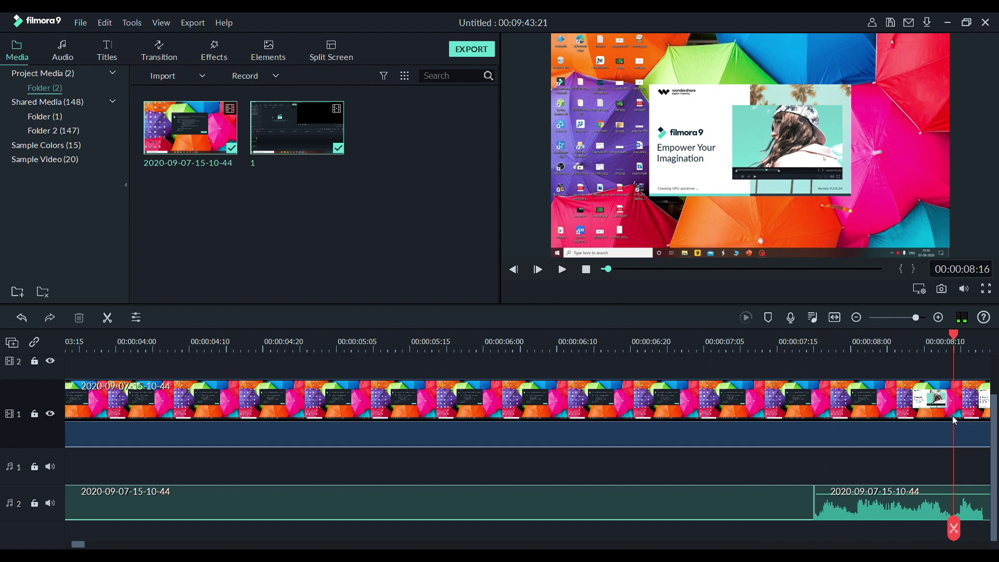
Reopen the audio settings of the piece after the cut and replay it from 00:00:07:14 to watch its levels
double_click(931, 512)
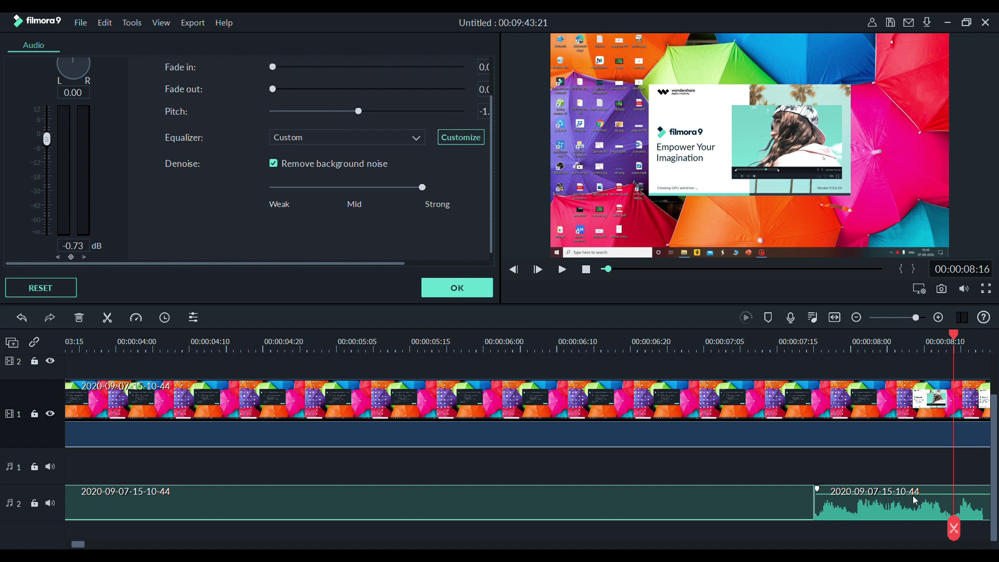
drag(953, 528, 770, 525)
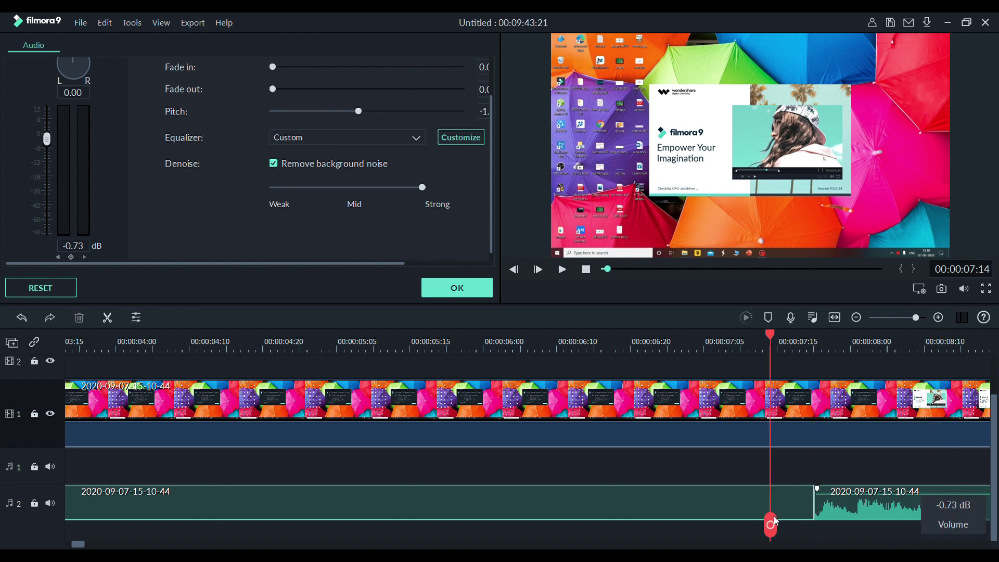
click(563, 269)
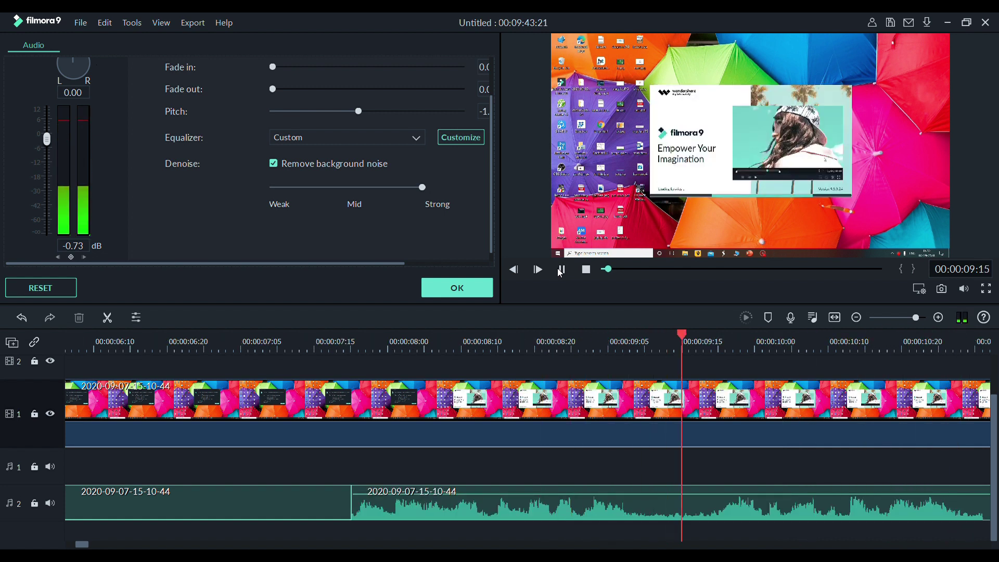
click(561, 269)
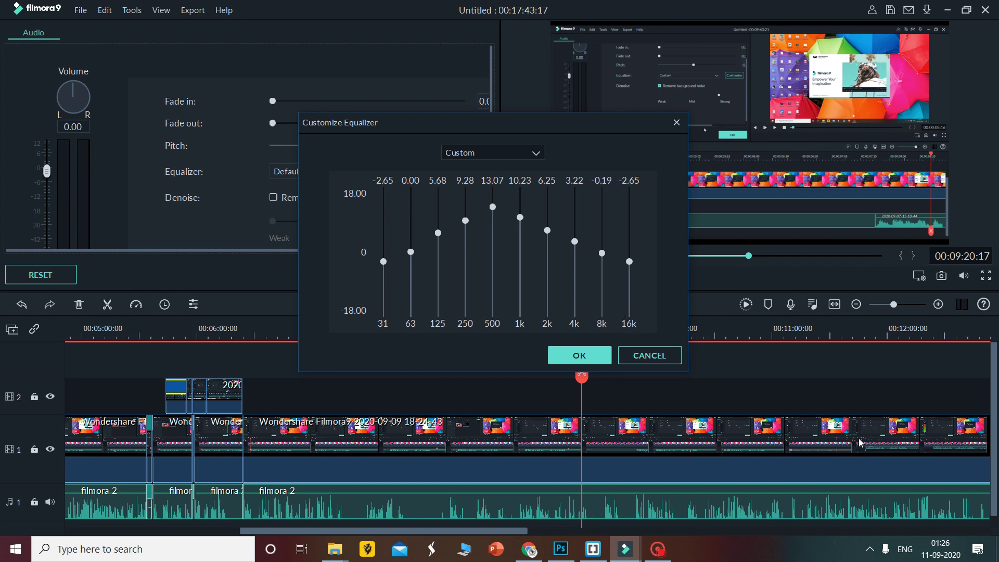
Customize the filmora 2 audio's equalizer with 31 at -0.76, 63 at 1.71, 125 at 4.36 and 250 at 7.77, and confirm
drag(383, 262, 466, 225)
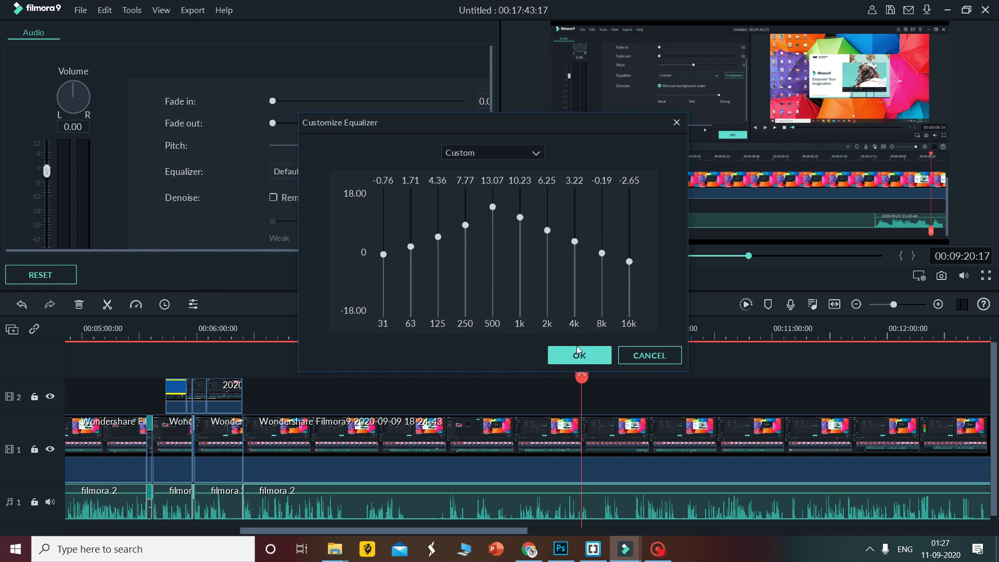
click(583, 358)
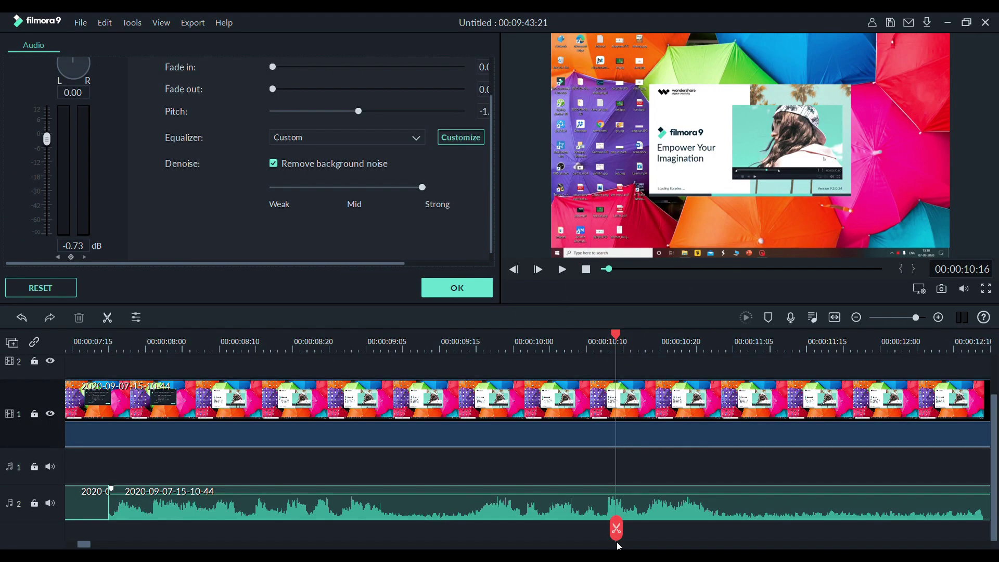
Restore the audio's default pitch and equalizer, disable background noise removal, set the volume to -1.00 dB, and replay from 00:00:07:20
key(Left)
key(Left)
key(Left)
drag(612, 510, 126, 513)
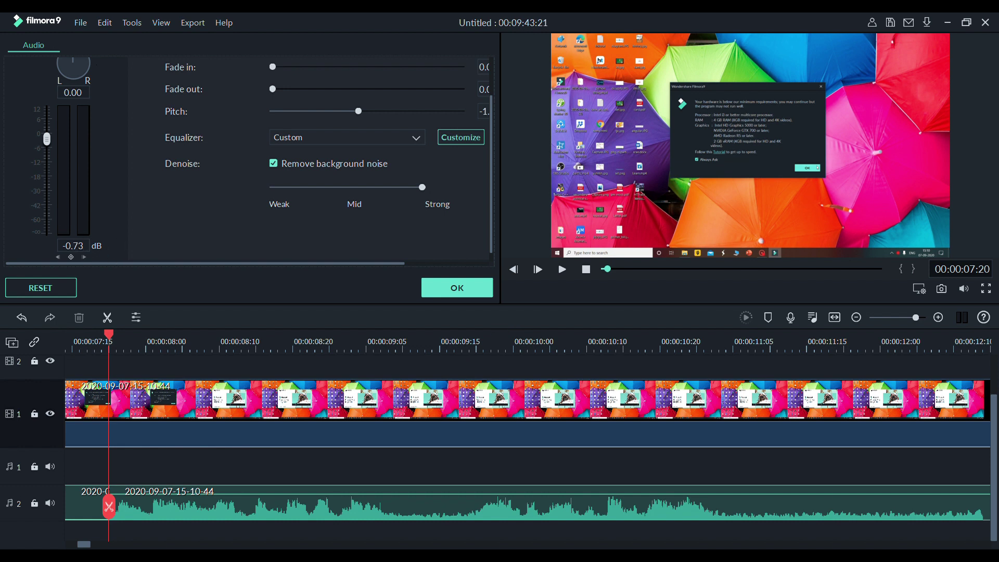
mouse_move(78, 246)
mouse_down()
mouse_move(62, 245)
mouse_move(76, 246)
mouse_up()
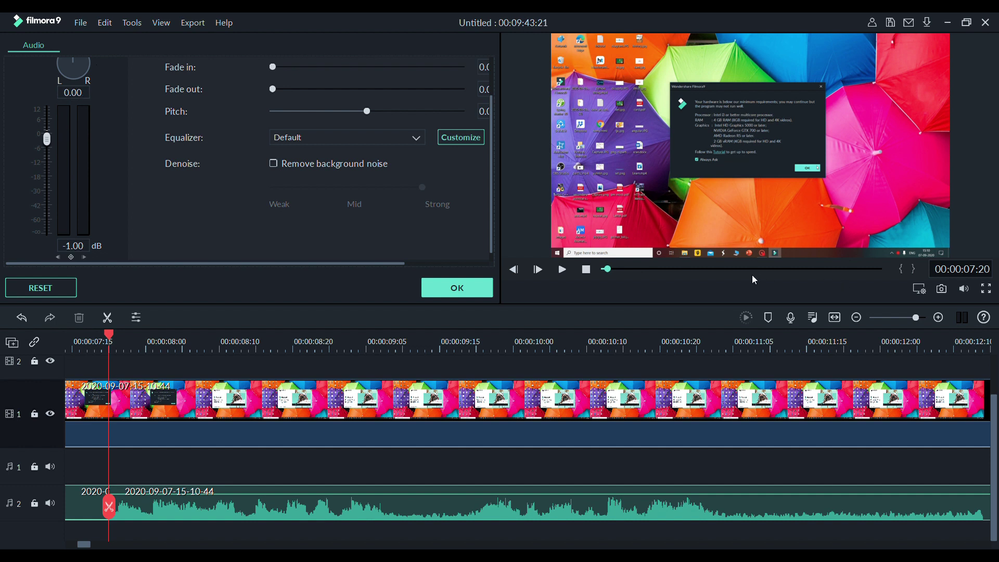
click(563, 274)
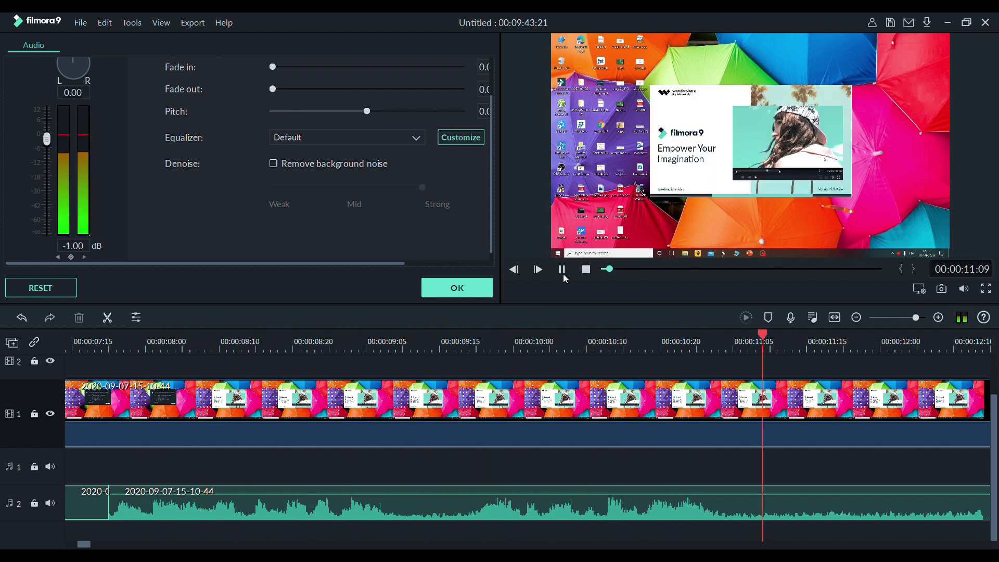
click(563, 273)
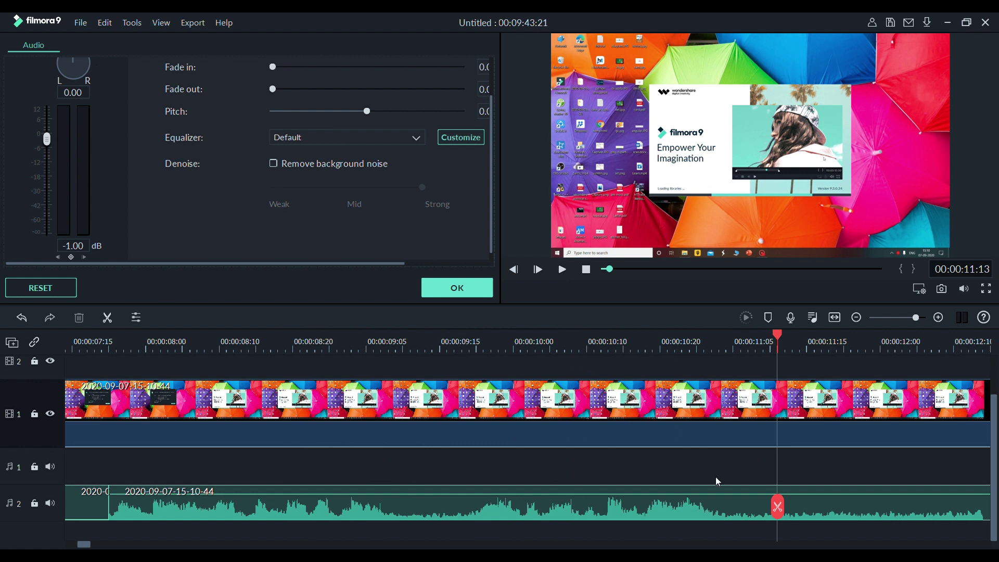
Move the audio piece after the cut to audio track 1 starting at about 00:00:05:18, and delete the muted piece on track 2
drag(770, 507, 392, 471)
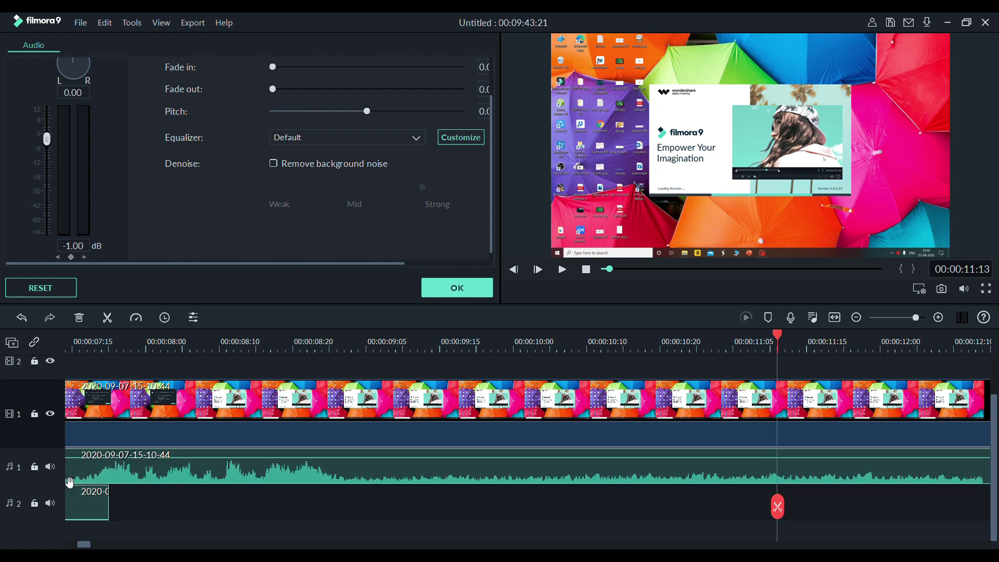
click(78, 507)
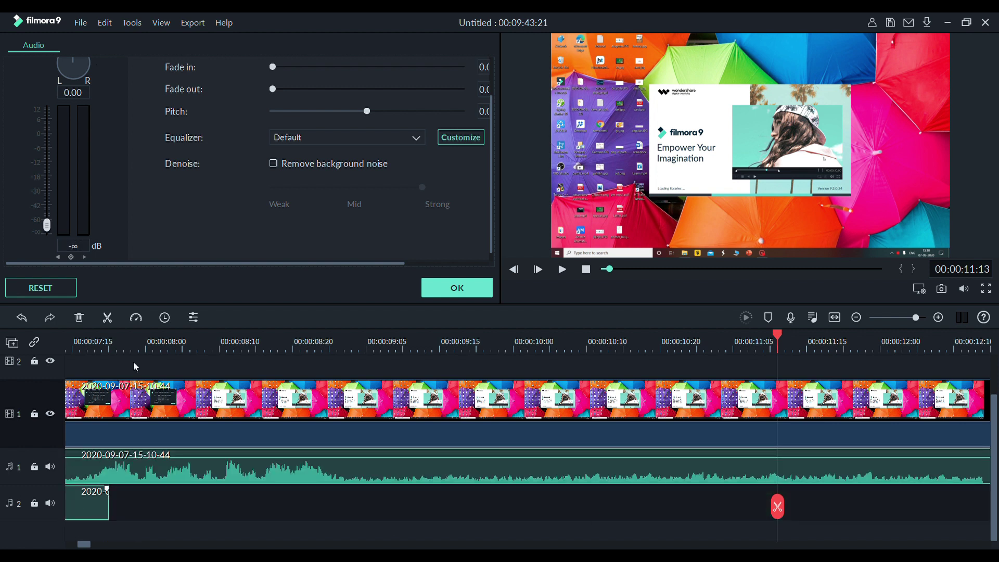
key(Delete)
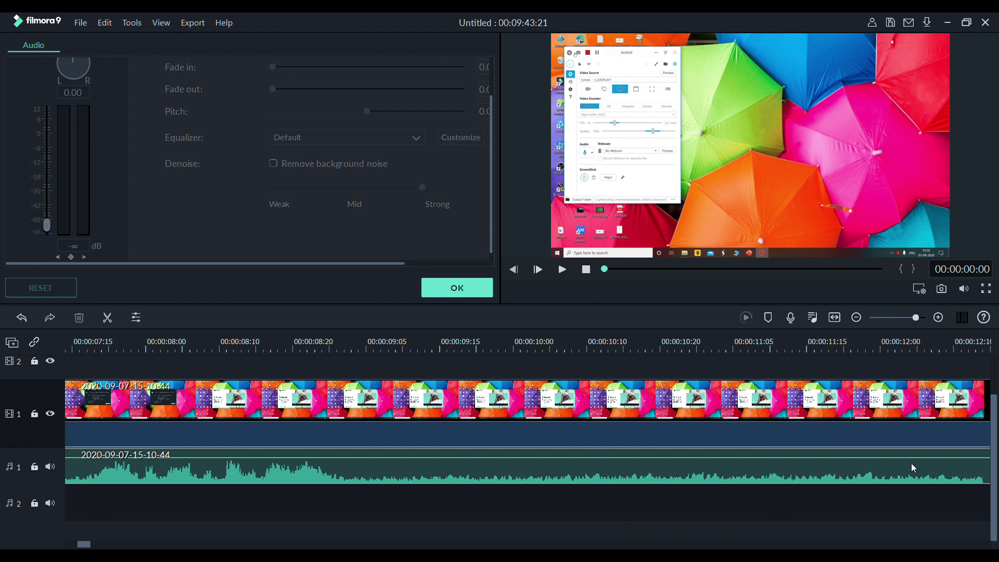
mouse_move(84, 544)
mouse_down()
mouse_move(67, 541)
mouse_move(80, 545)
mouse_up()
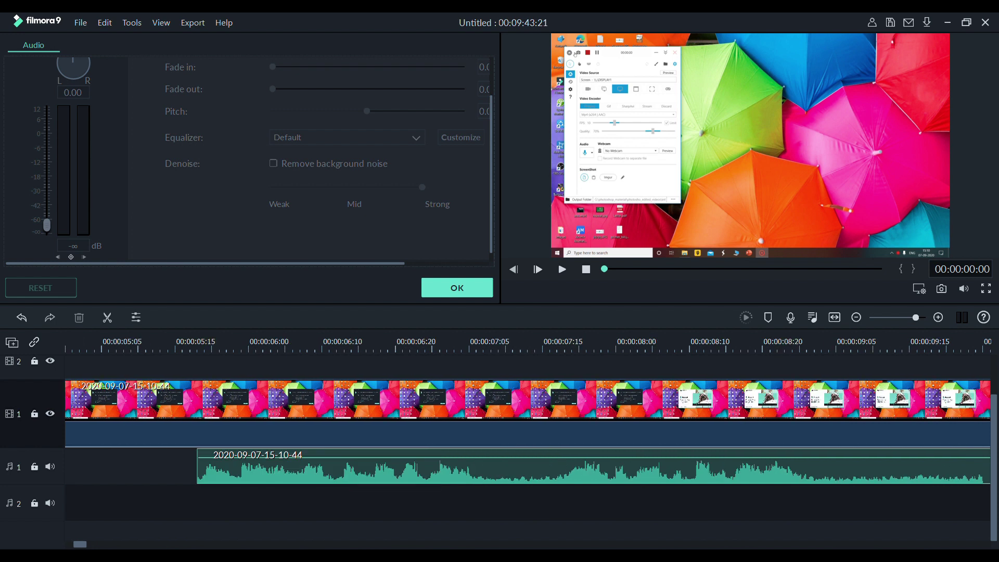
click(472, 297)
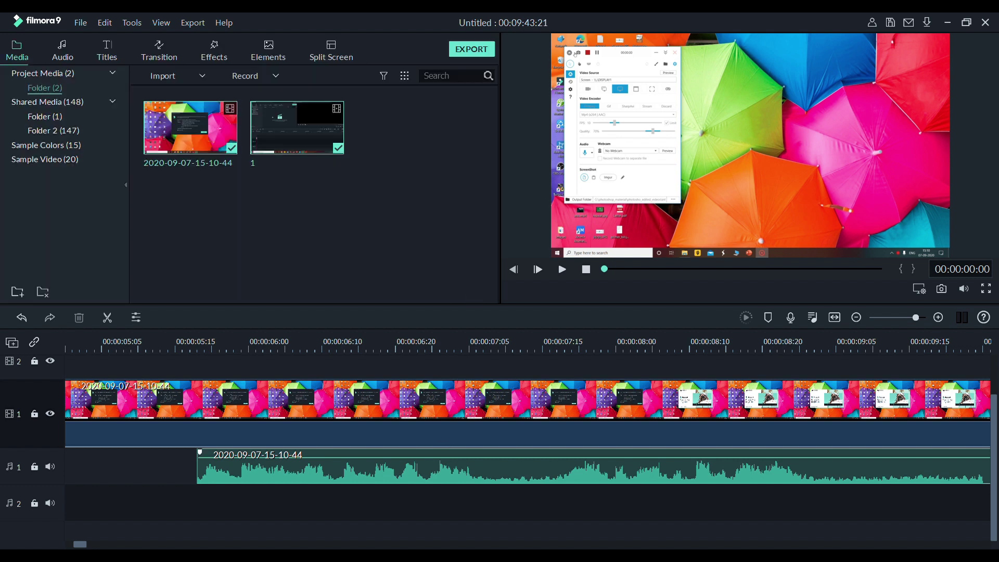
Apply a Custom equalizer to the audio on track 1 and play it from 00:00:05:18
double_click(533, 476)
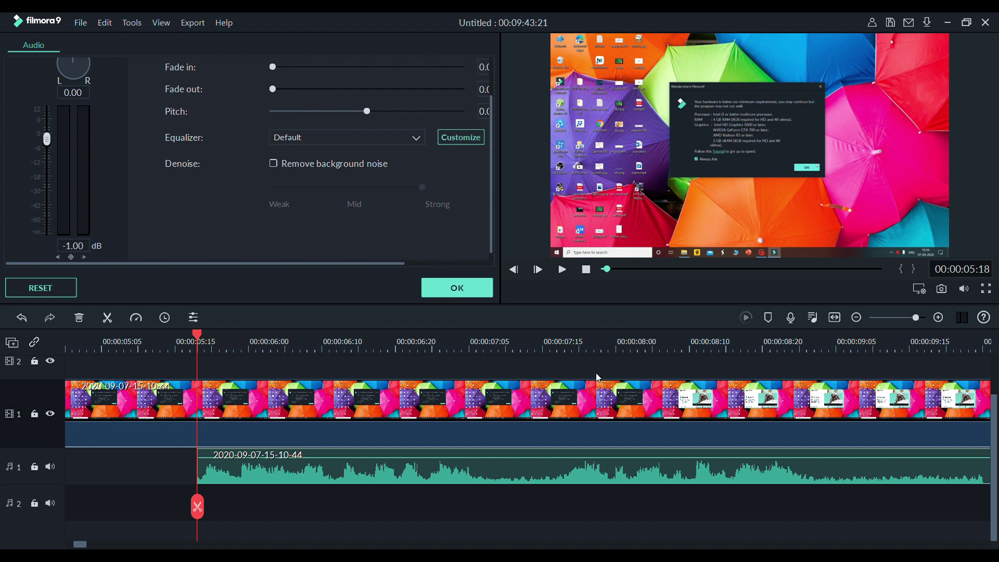
click(563, 270)
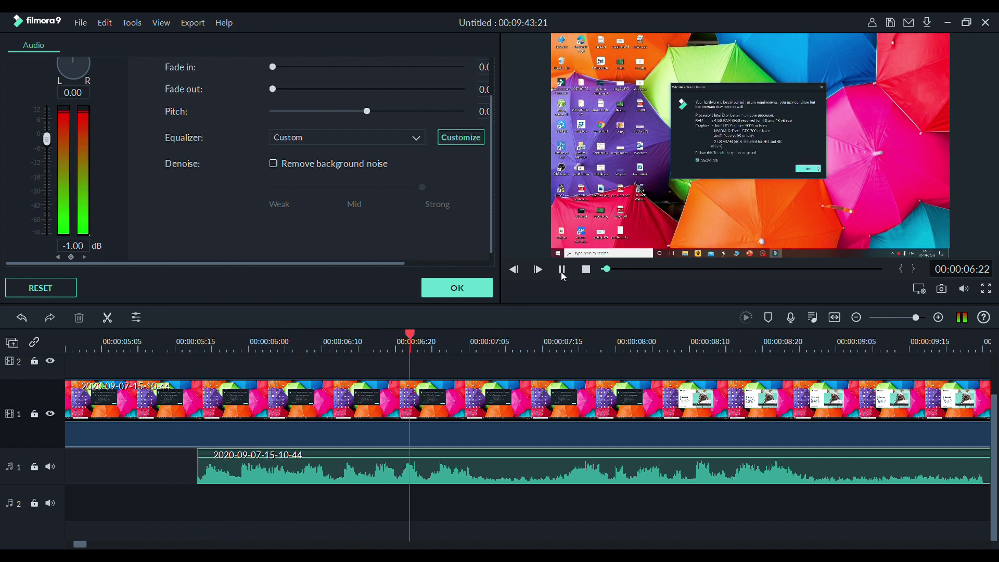
click(562, 270)
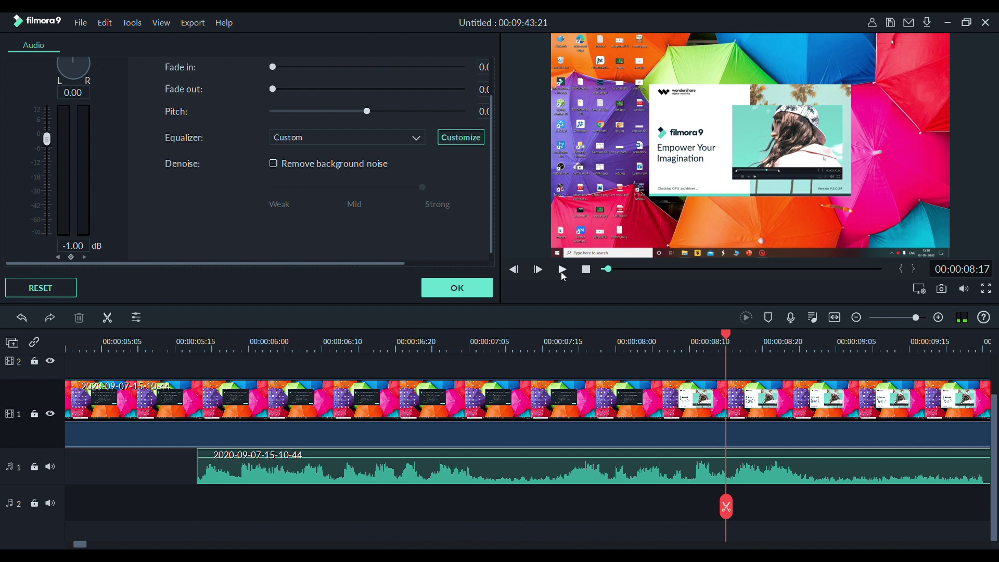
Enable background noise removal at the Weak level for the track 1 audio and listen from 00:00:05:16
click(276, 167)
drag(729, 507, 183, 460)
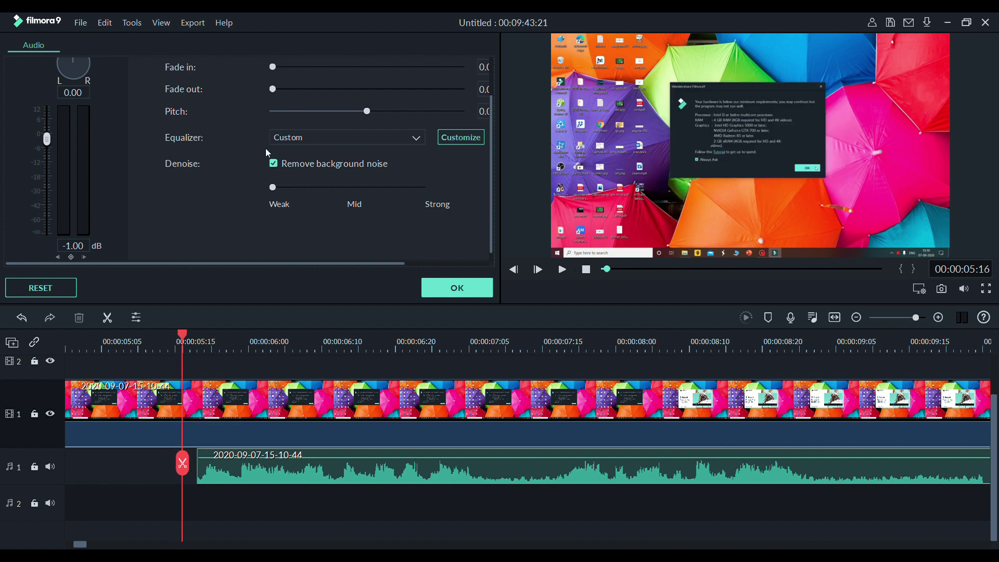
click(563, 270)
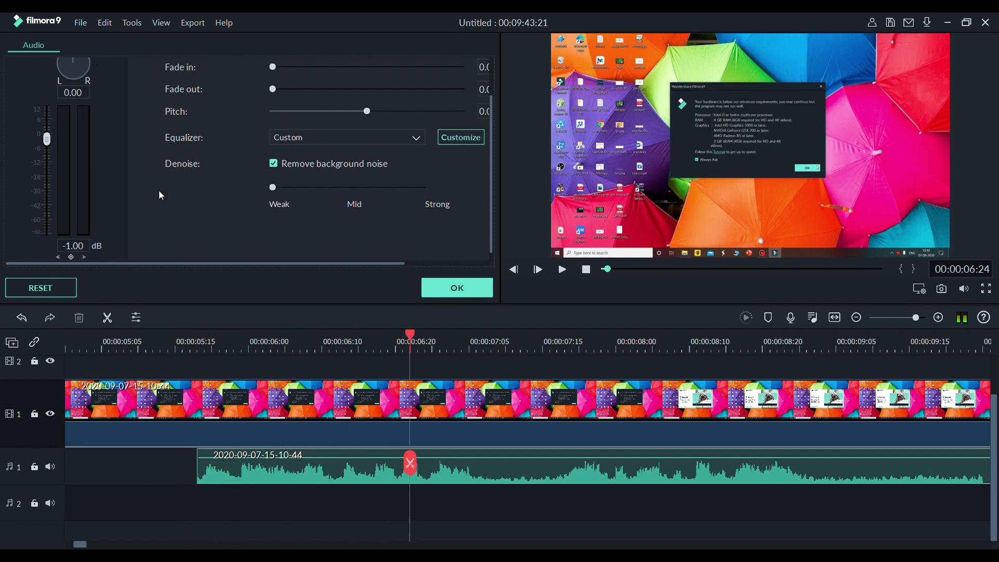
Raise the track 1 audio's noise removal to Strong, apply the settings and play back the result
click(425, 189)
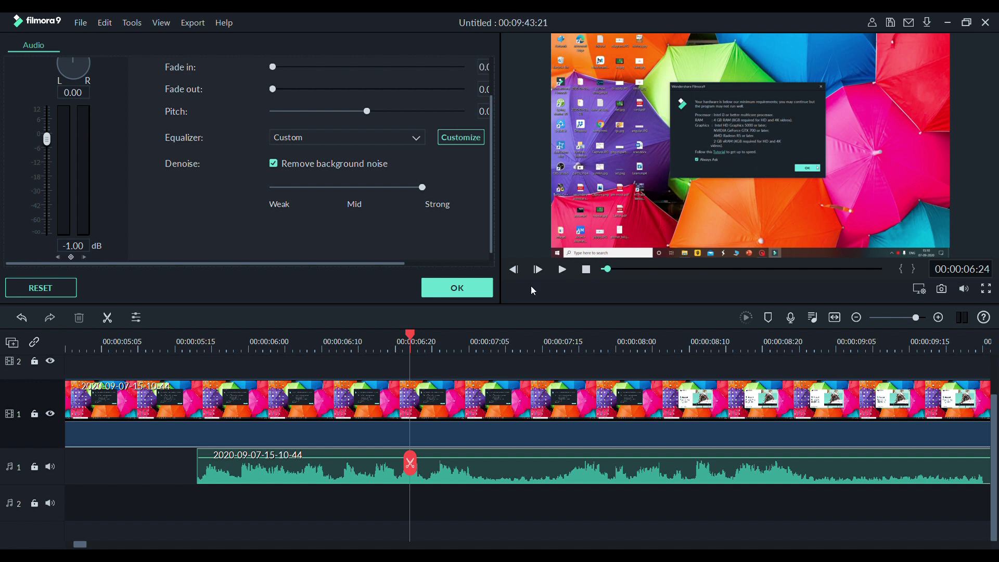
click(457, 288)
click(563, 269)
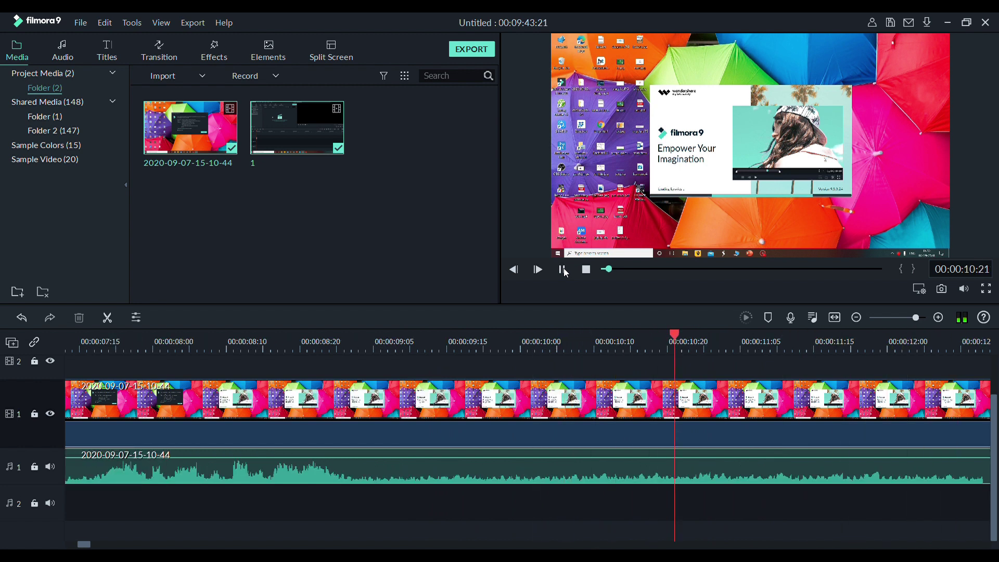
Replay the denoised track 1 audio from 00:00:02:19 and return the playhead to 00:00:05:14
click(563, 270)
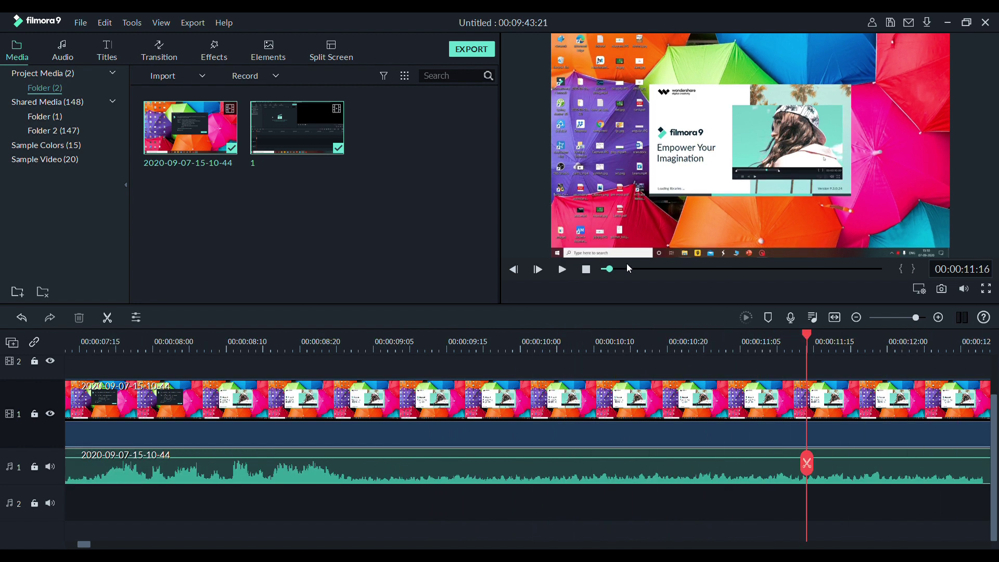
drag(613, 269, 606, 278)
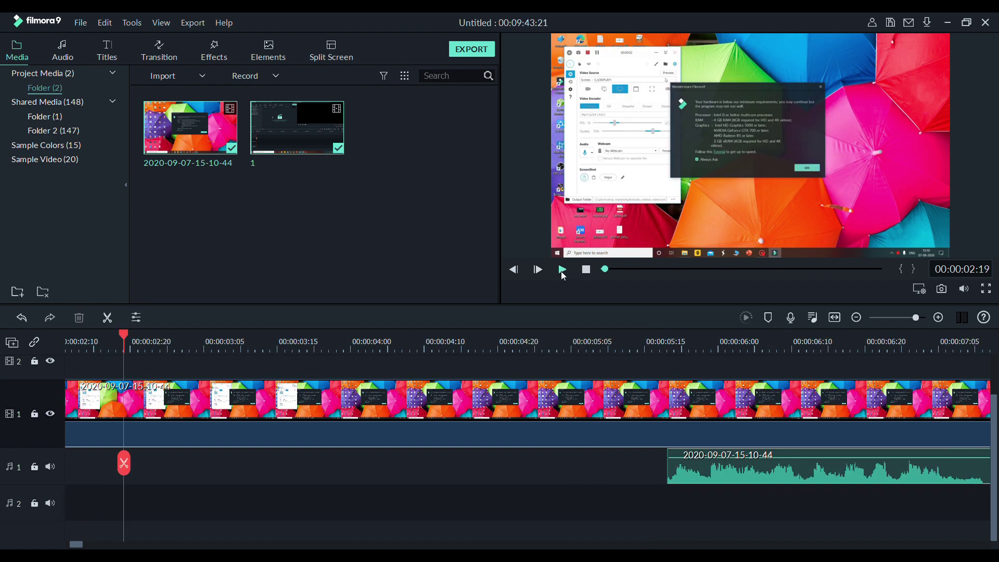
click(562, 270)
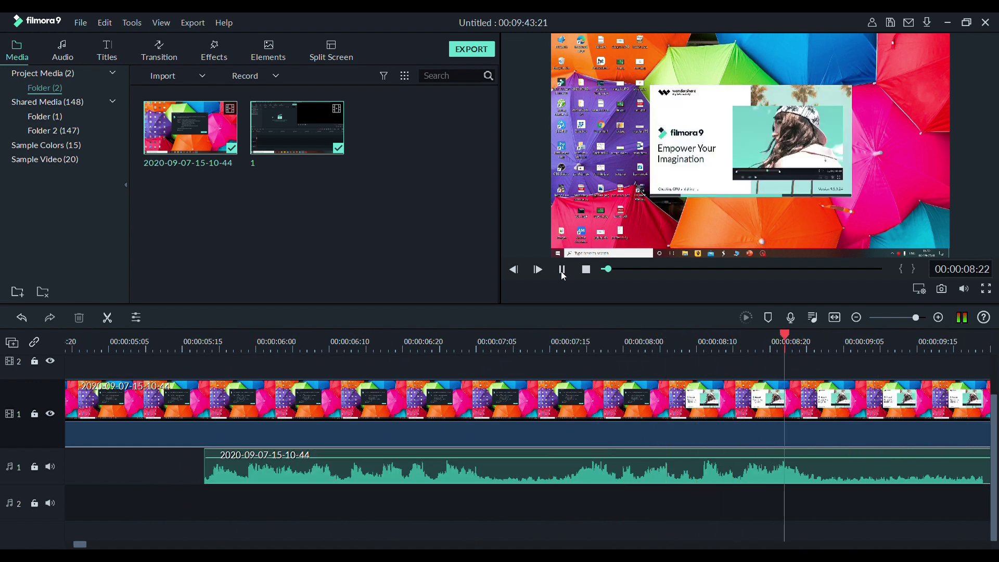
click(562, 270)
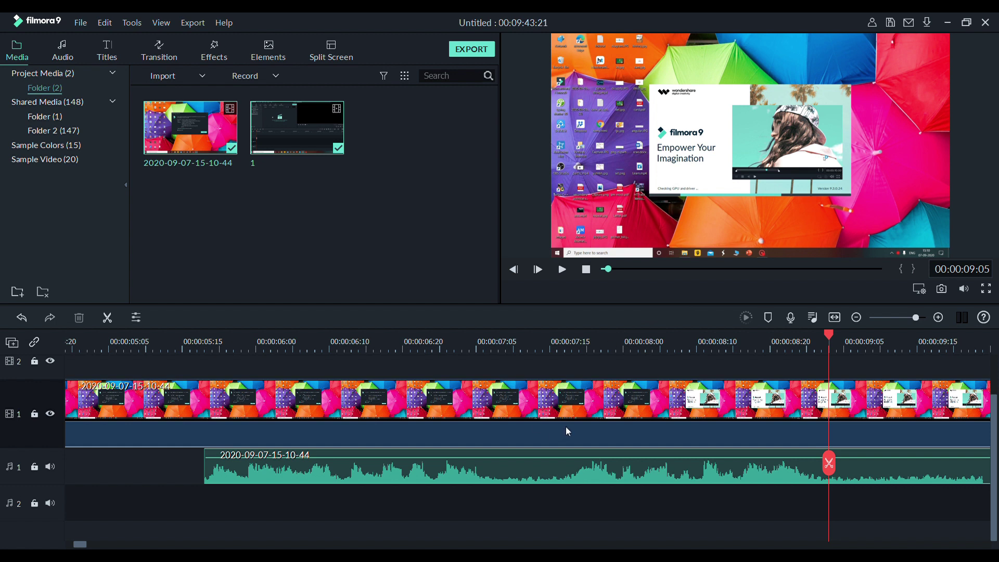
drag(829, 465, 184, 469)
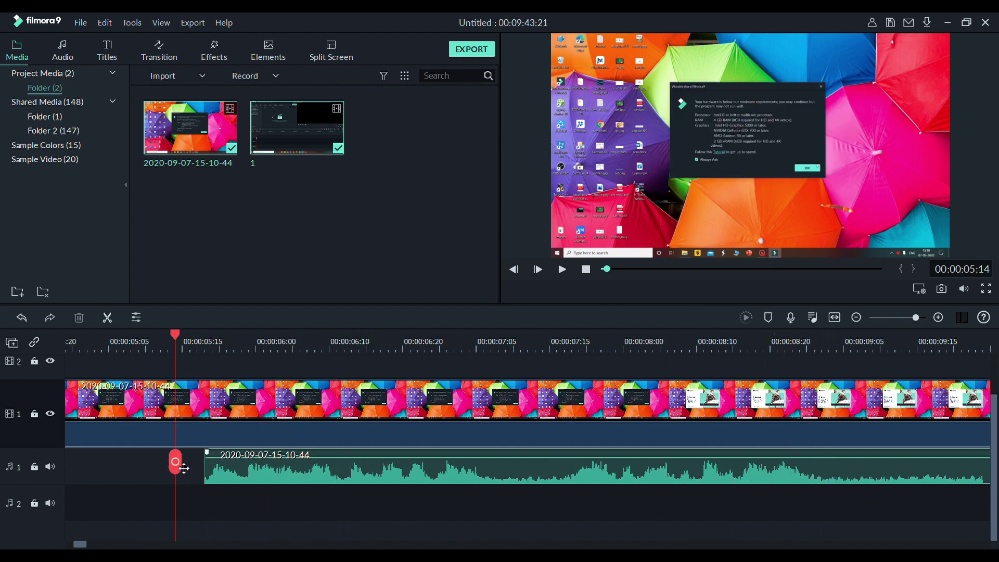
Browse the built-in music library and preview the two Always Dreaming tracks
click(67, 59)
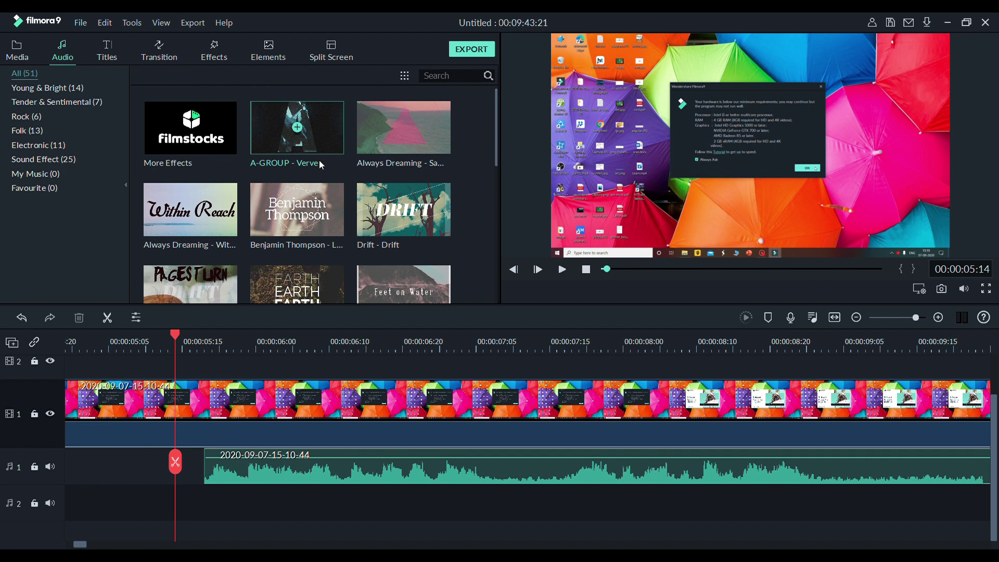
drag(495, 117, 494, 308)
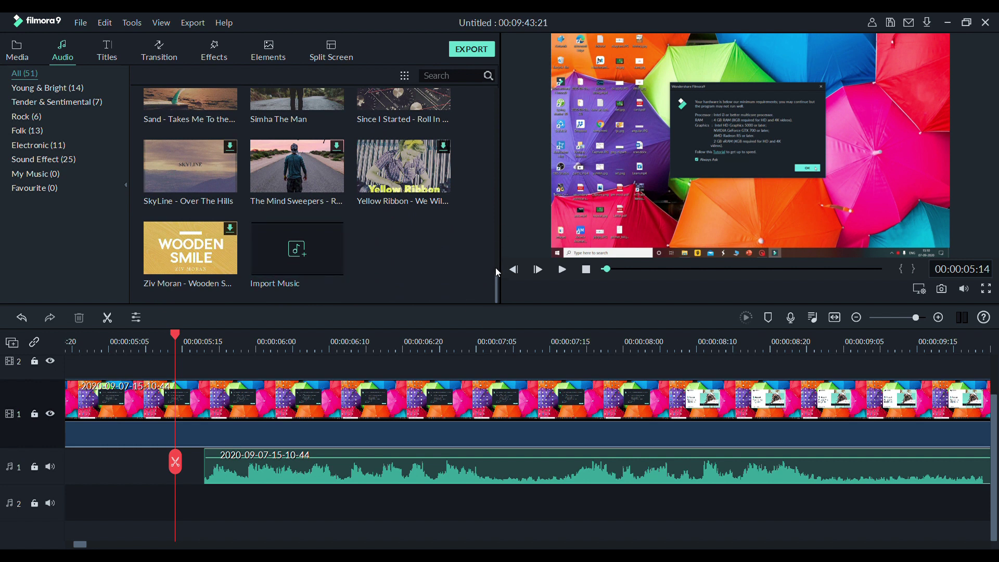
drag(494, 288, 527, 95)
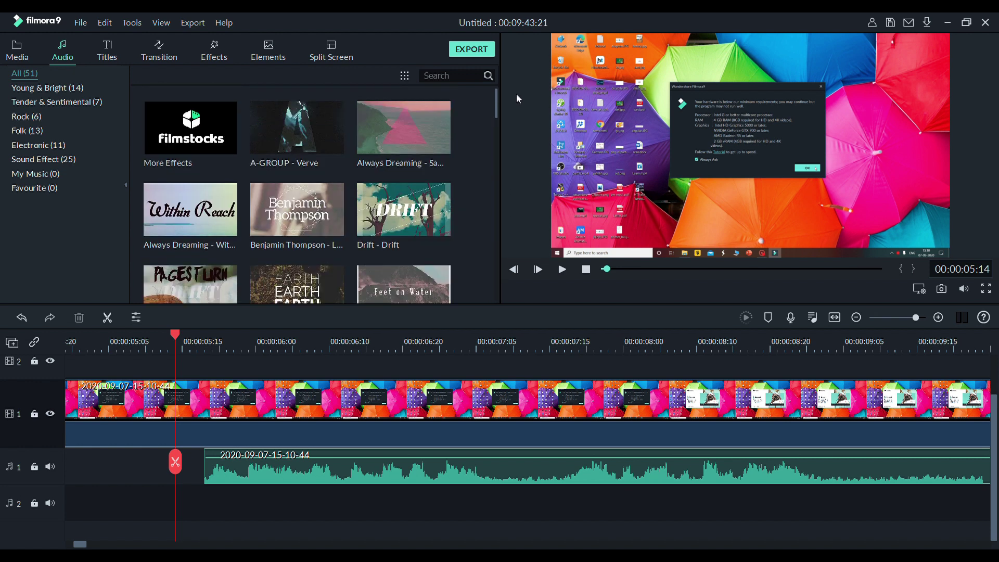
click(437, 150)
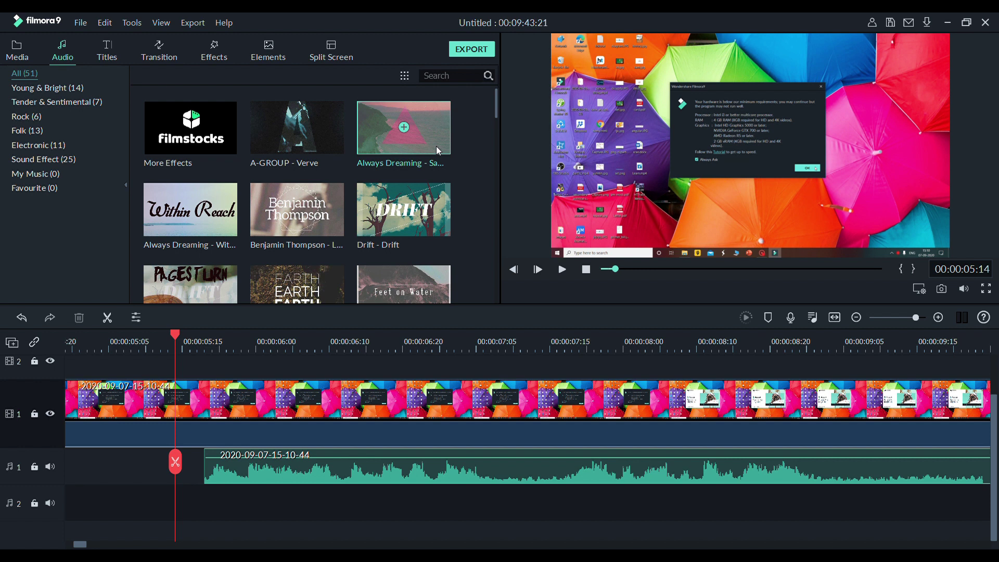
click(561, 274)
click(560, 272)
click(161, 216)
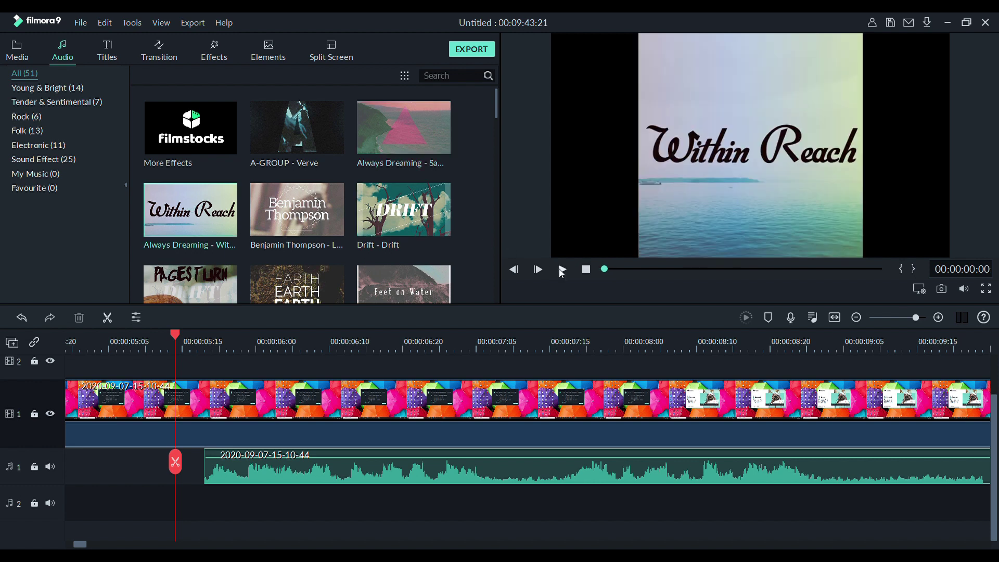
click(562, 271)
Preview Little Maps - Out The Blue, add it to audio track 2 aligned with the track 1 audio's start, and play the mix
drag(498, 104, 497, 122)
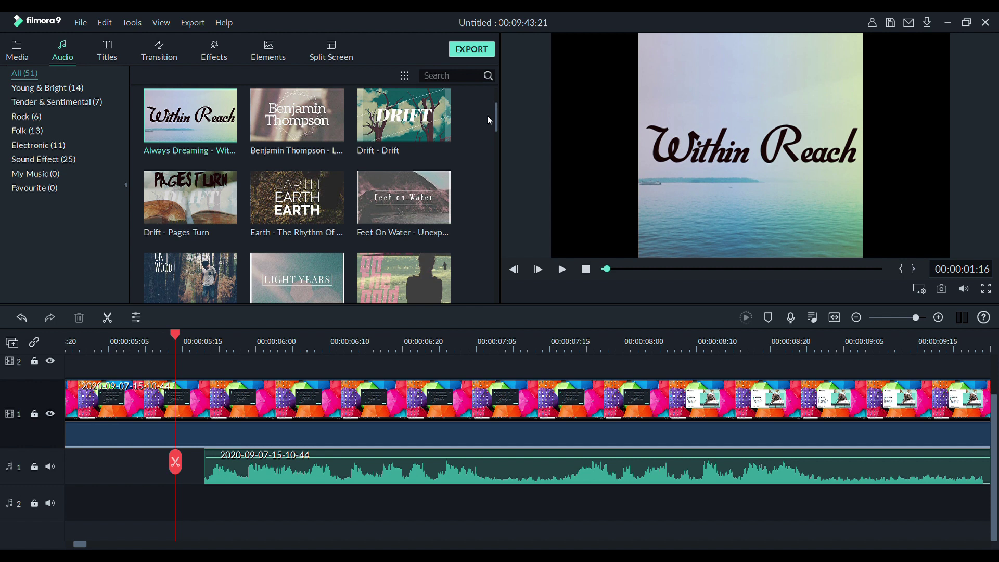
drag(498, 122, 498, 139)
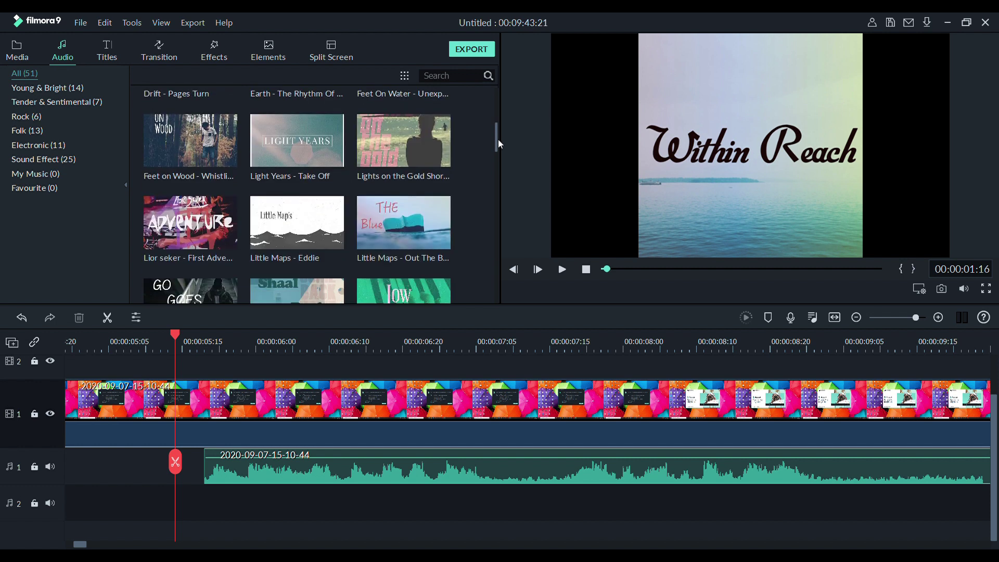
click(426, 211)
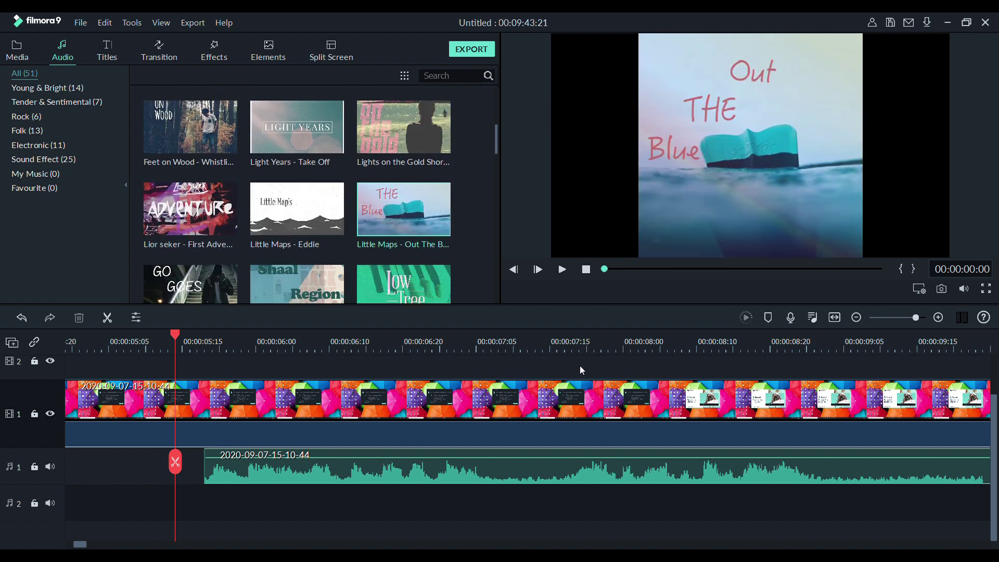
click(563, 273)
click(563, 273)
drag(424, 230, 209, 501)
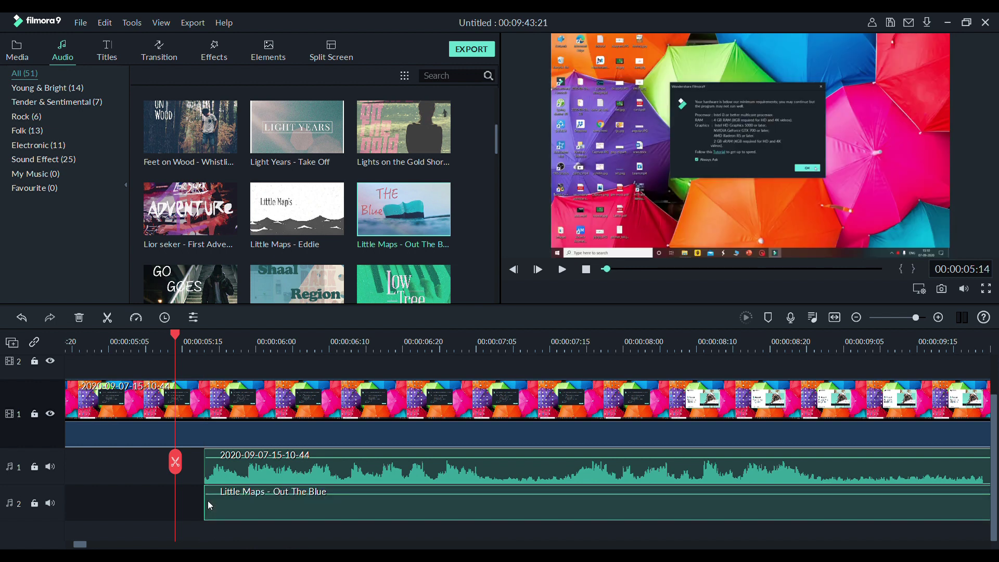
click(561, 270)
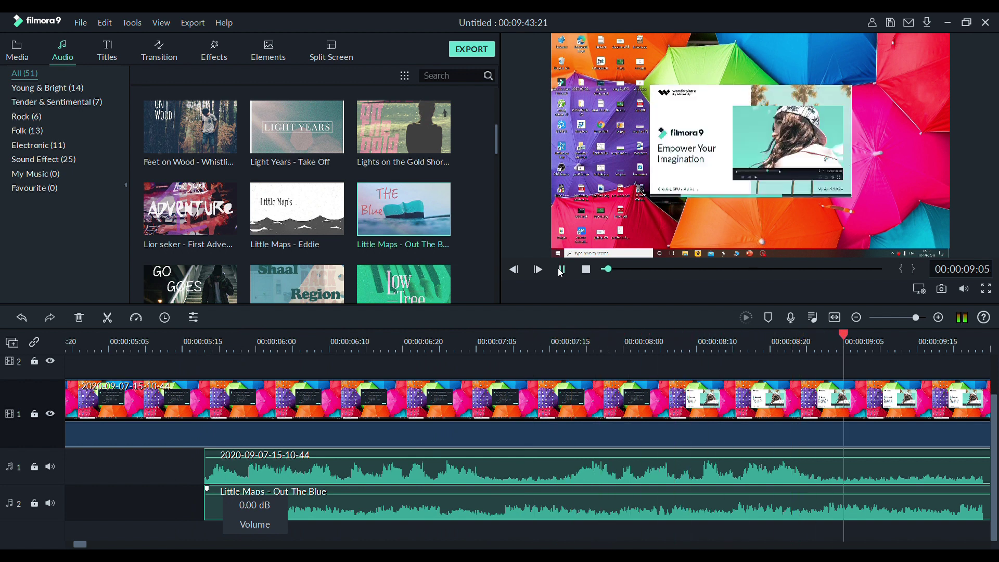
click(561, 269)
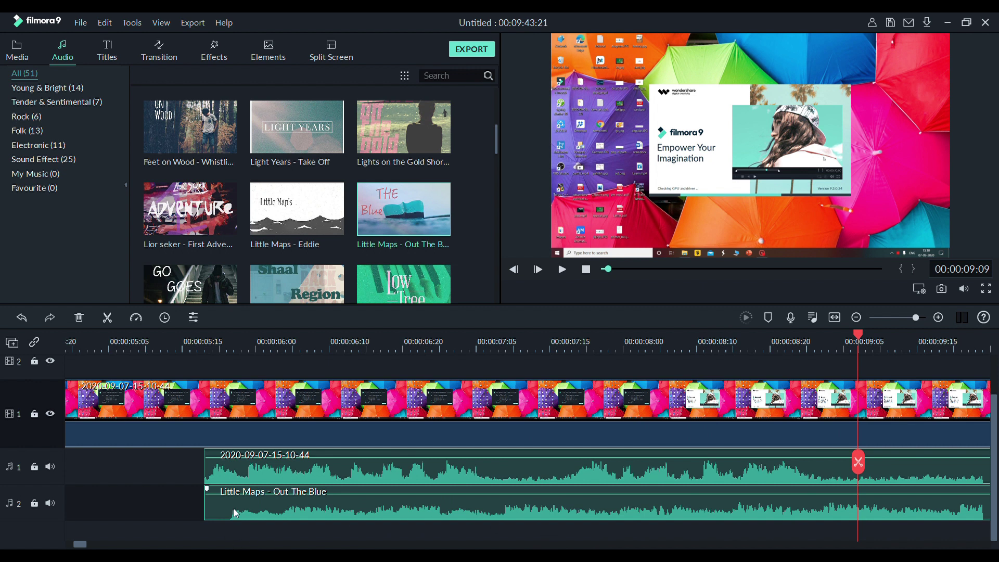
Move the Out The Blue music earlier to start at about 00:00:04:20 and lower its volume to -10.91 dB
drag(241, 491, 69, 514)
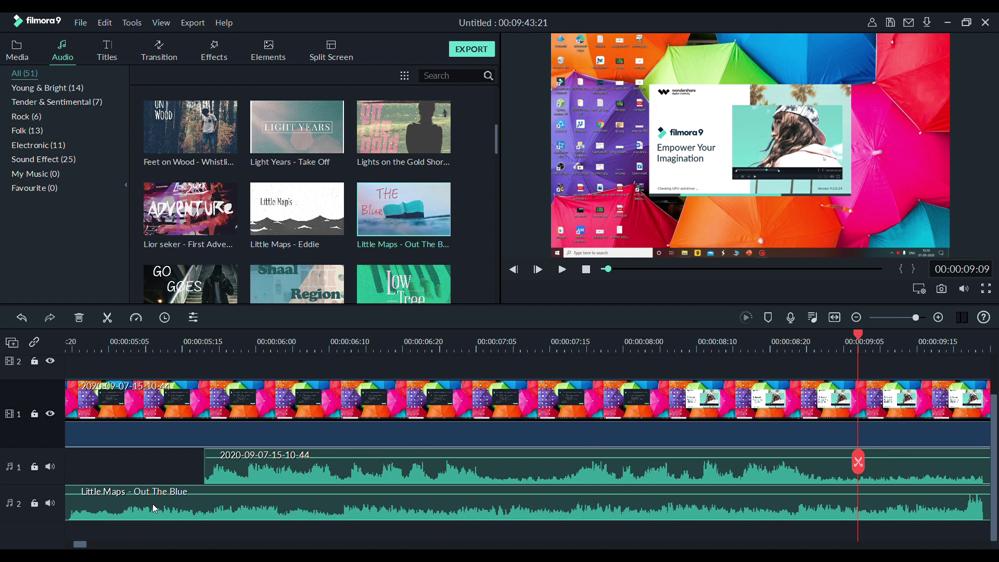
mouse_move(166, 503)
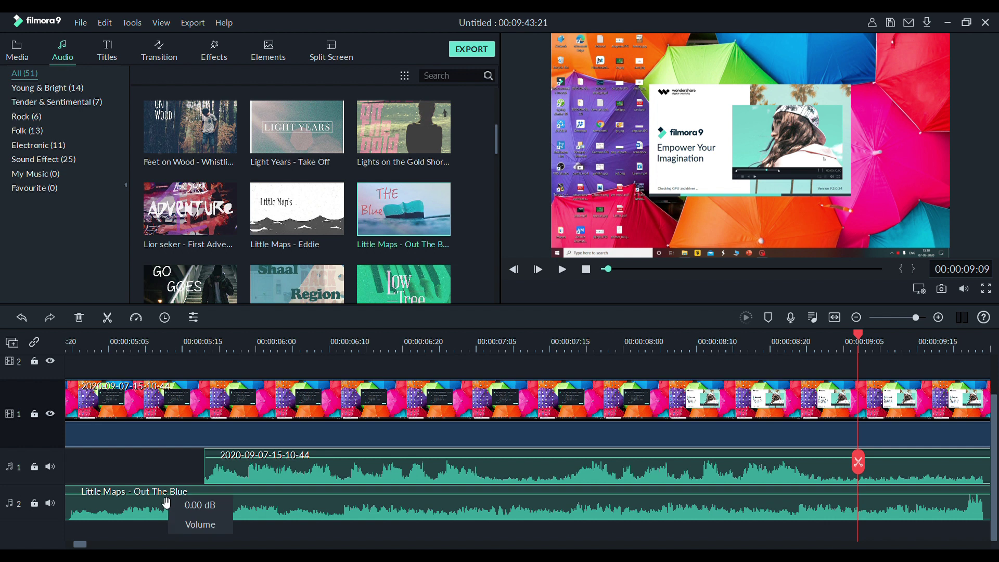
drag(166, 505, 187, 504)
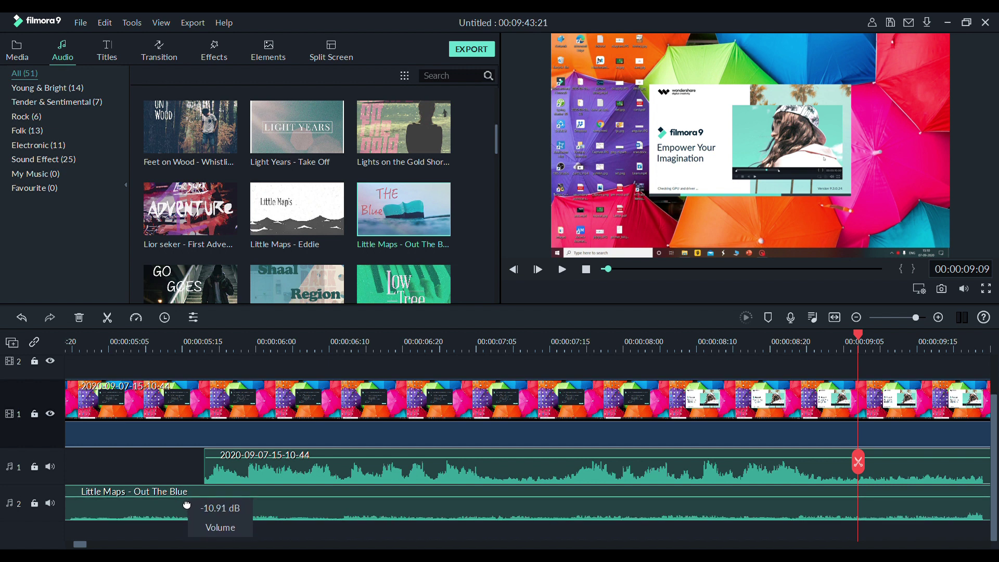
Play back the track 1 audio with the lowered music from an earlier point and open the music clip's audio settings
drag(857, 461, 697, 473)
drag(375, 475, 60, 470)
key(space)
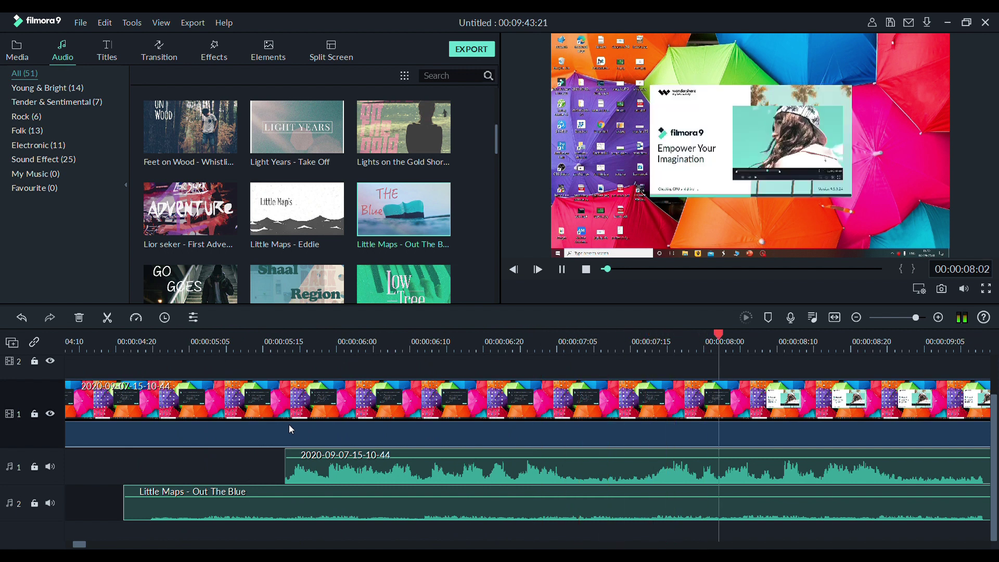
key(space)
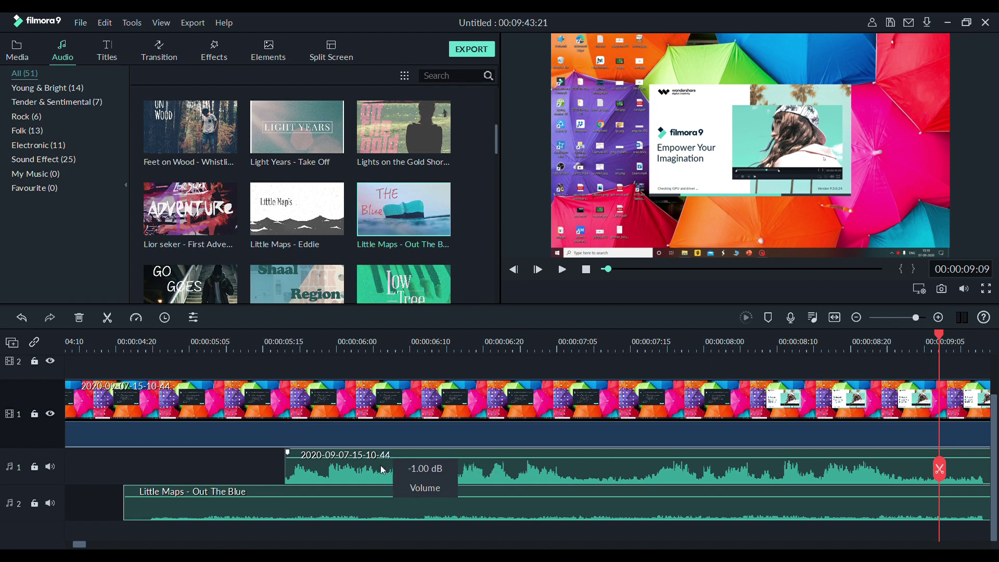
double_click(505, 514)
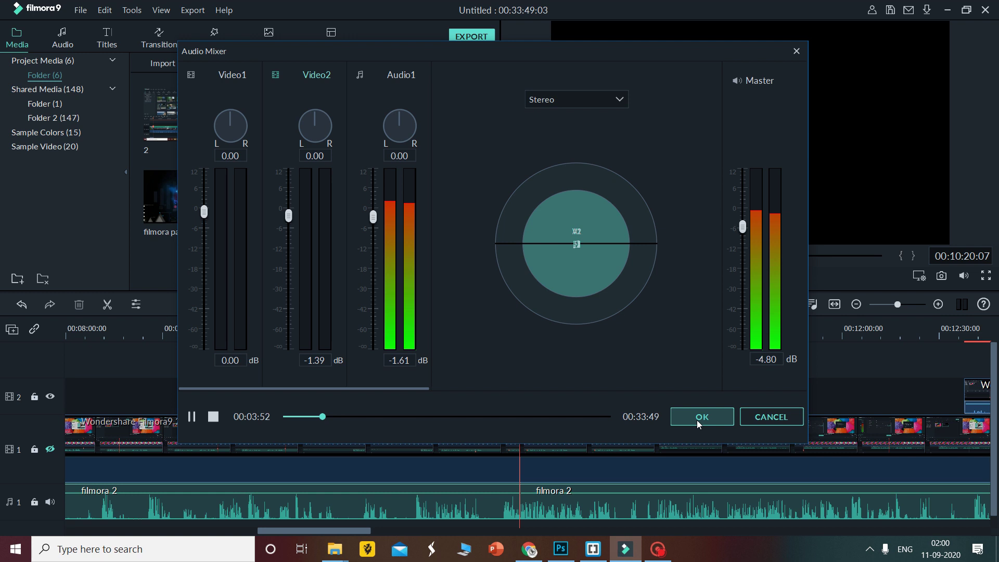
Confirm the Audio Mixer settings, reopen the mixer and play the project in it to check the track levels
click(699, 423)
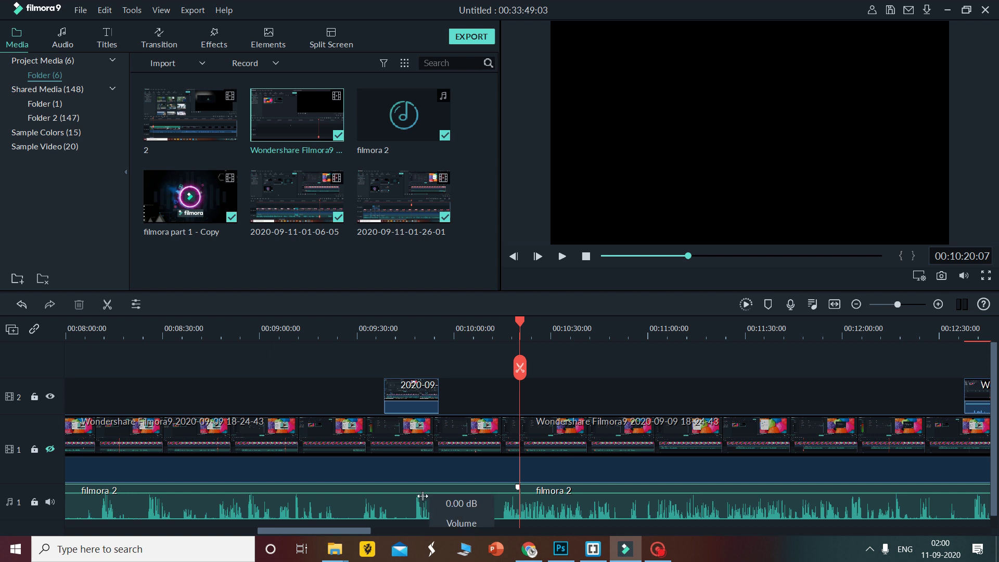
click(812, 304)
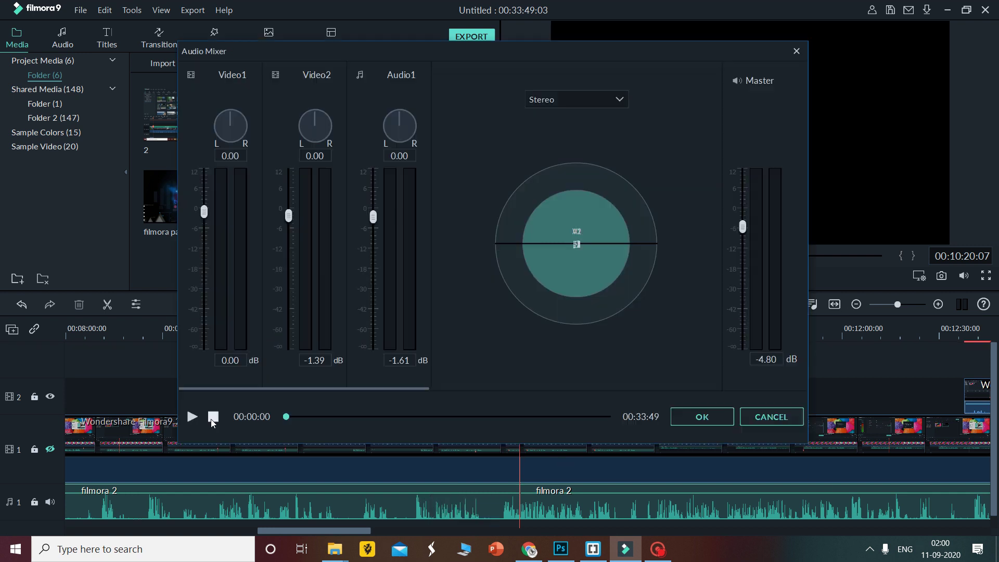
click(192, 416)
click(291, 416)
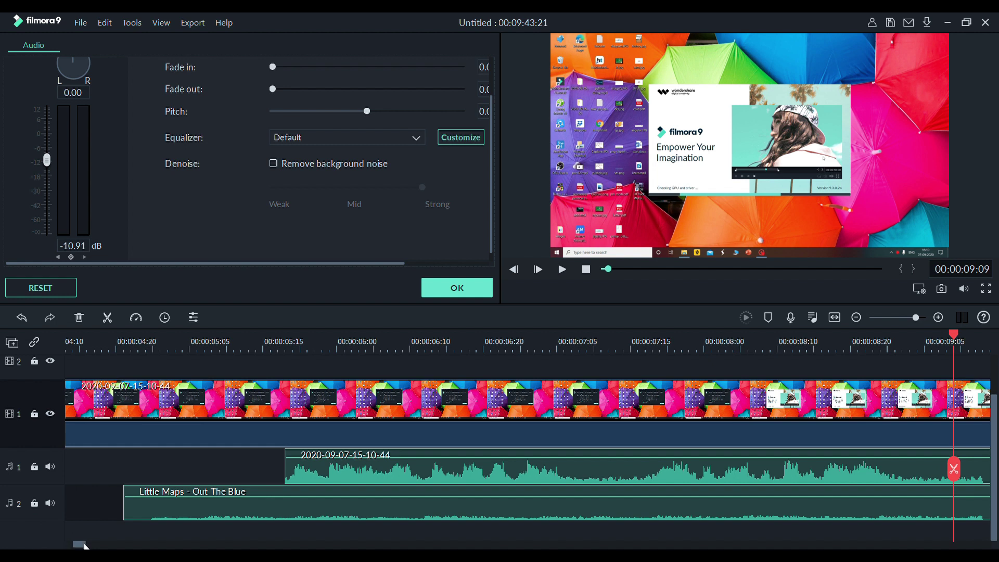
Examine the timeline around the end of the track 1 audio, where the music on track 2 continues
drag(84, 545, 106, 544)
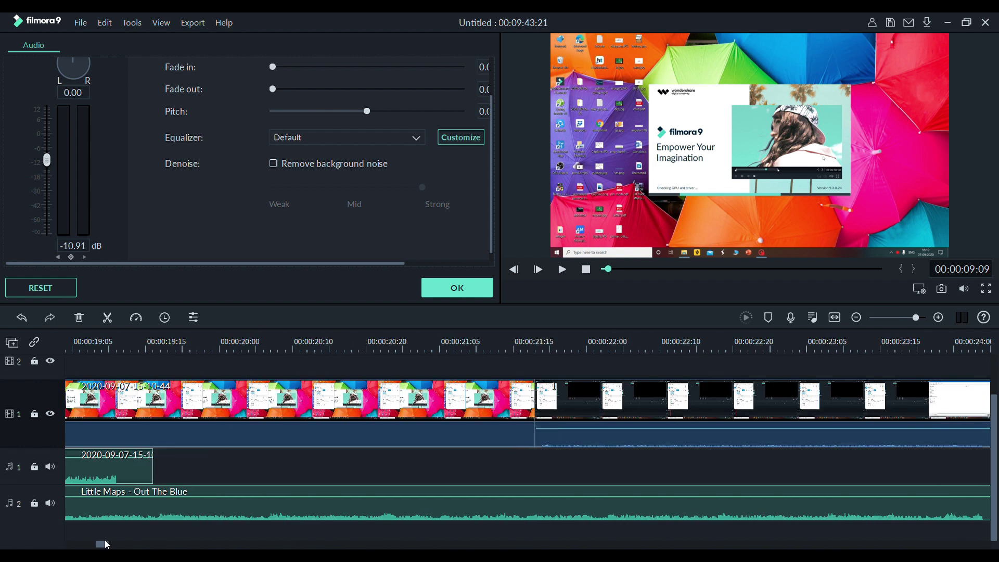